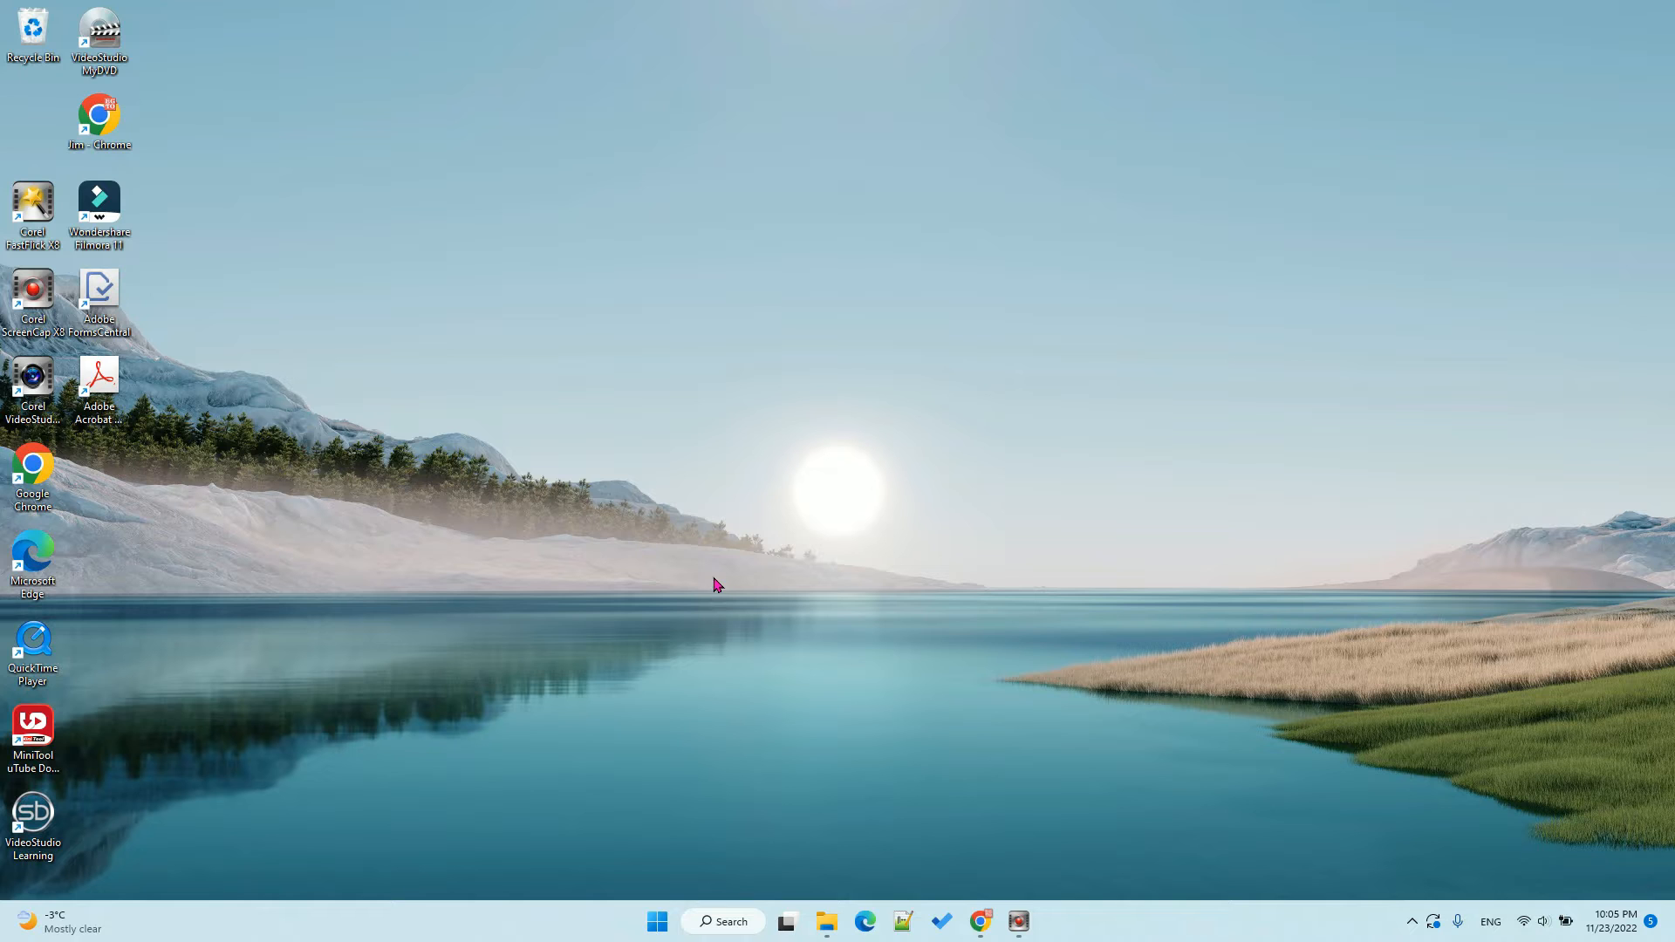
- Find the Control Panel by searching for "control" and open it
{"action": "left_click", "coordinate": [657, 923]}
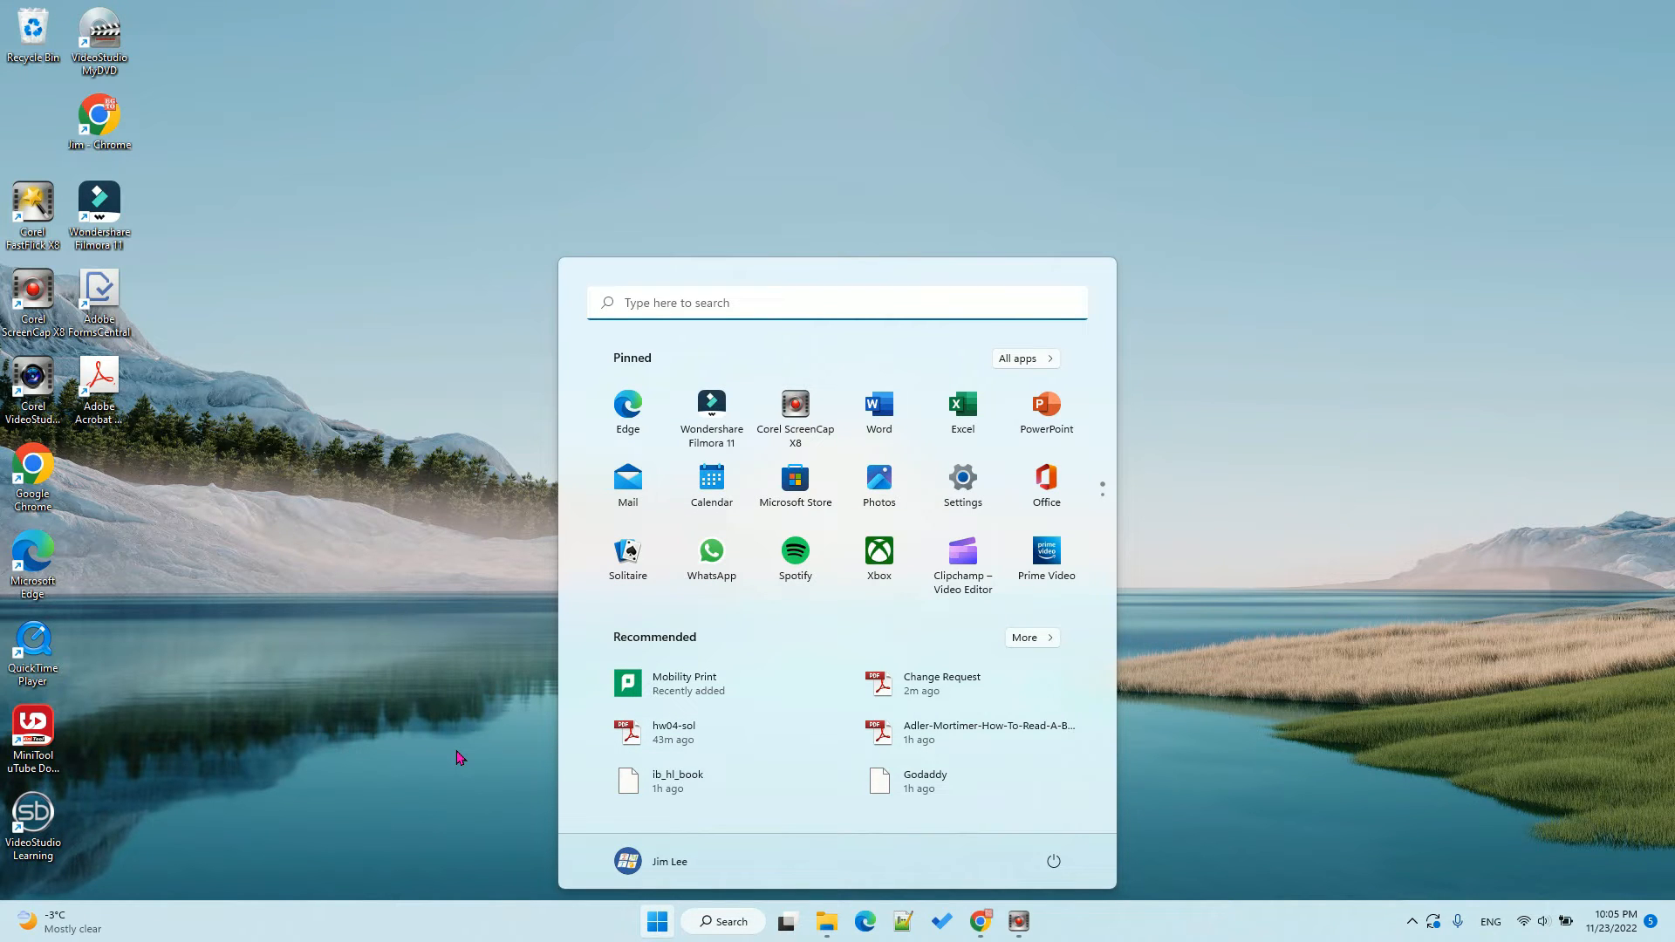
{"action": "left_click", "coordinate": [766, 305]}
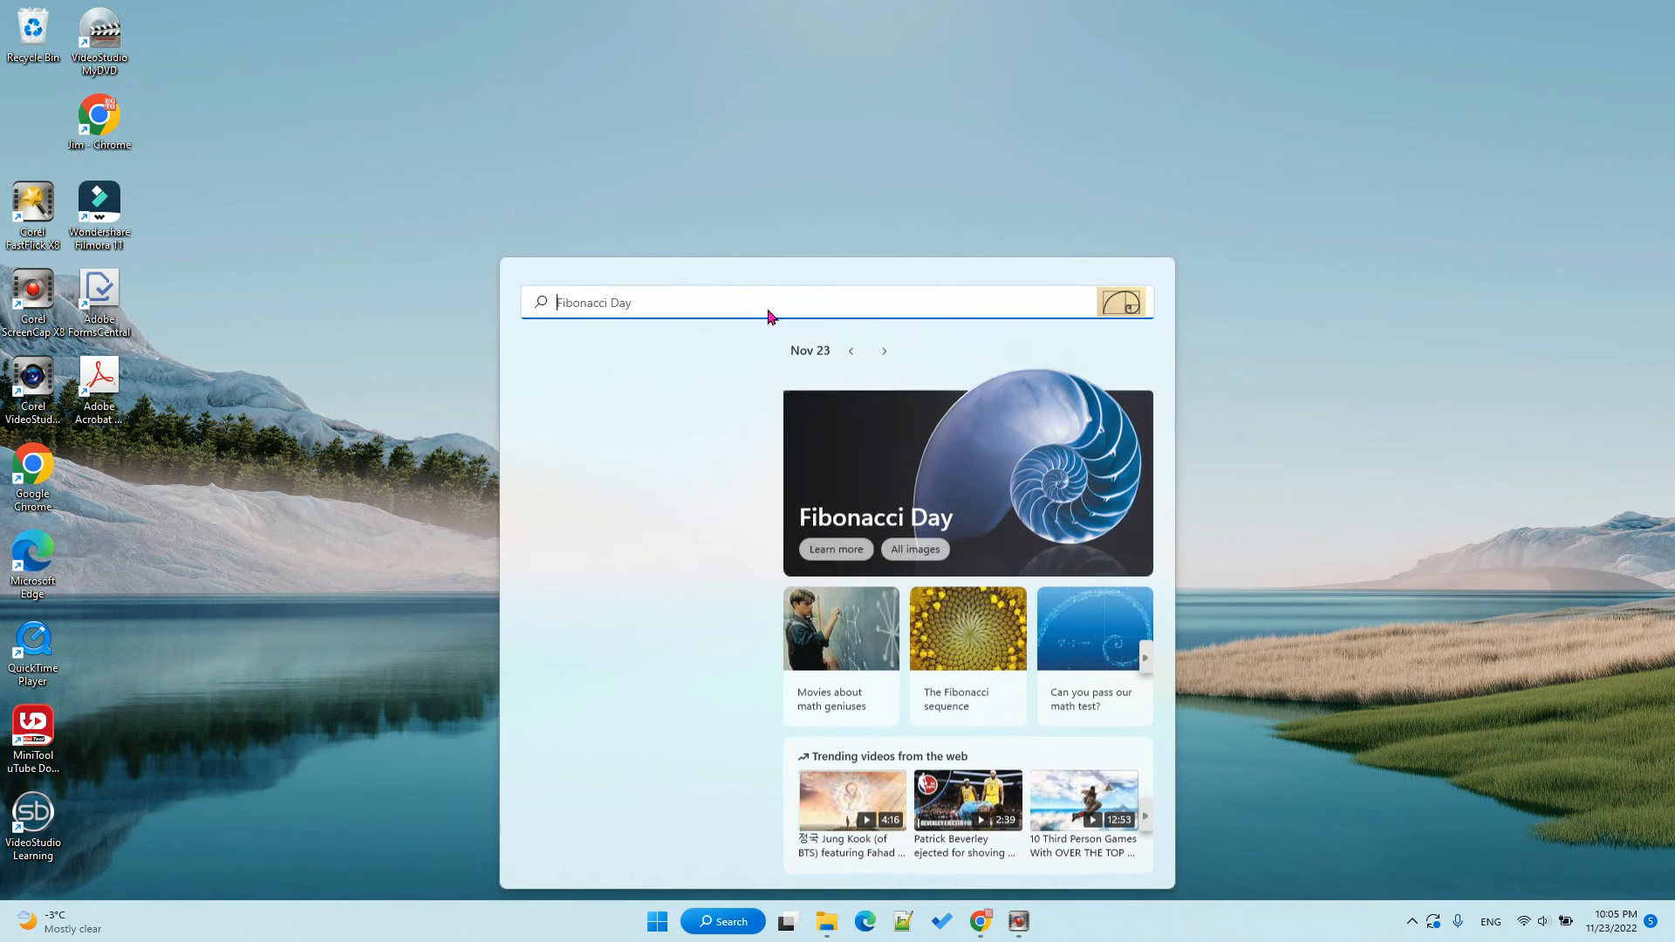
{"action": "type", "text": "control"}
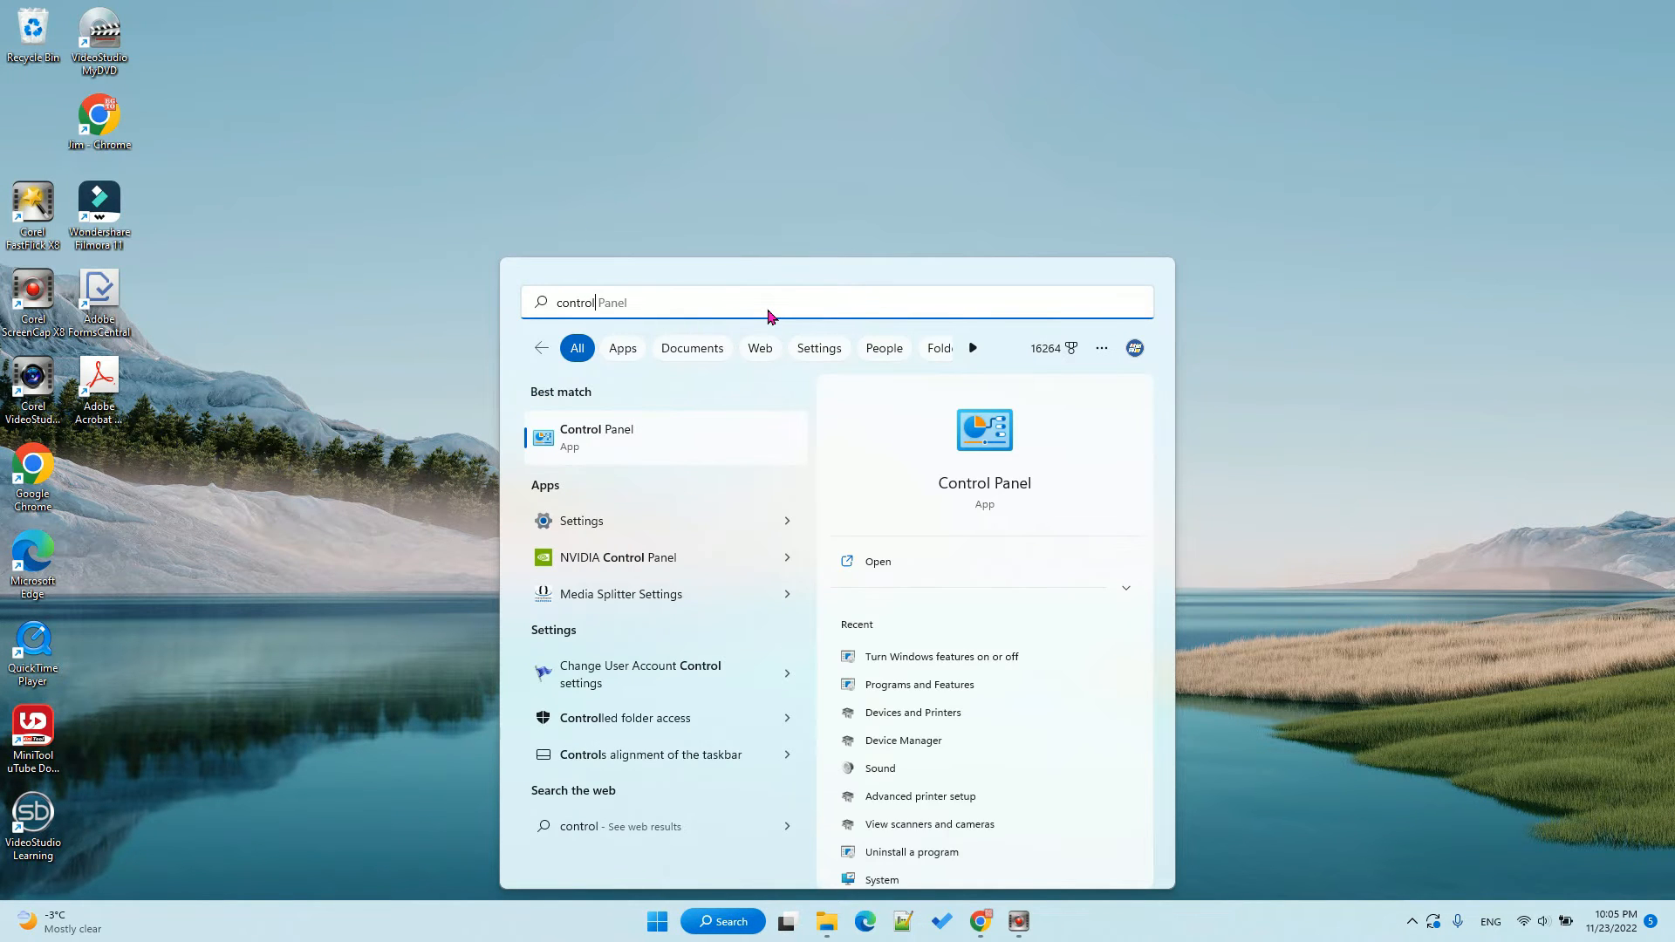
{"action": "left_click", "coordinate": [599, 435]}
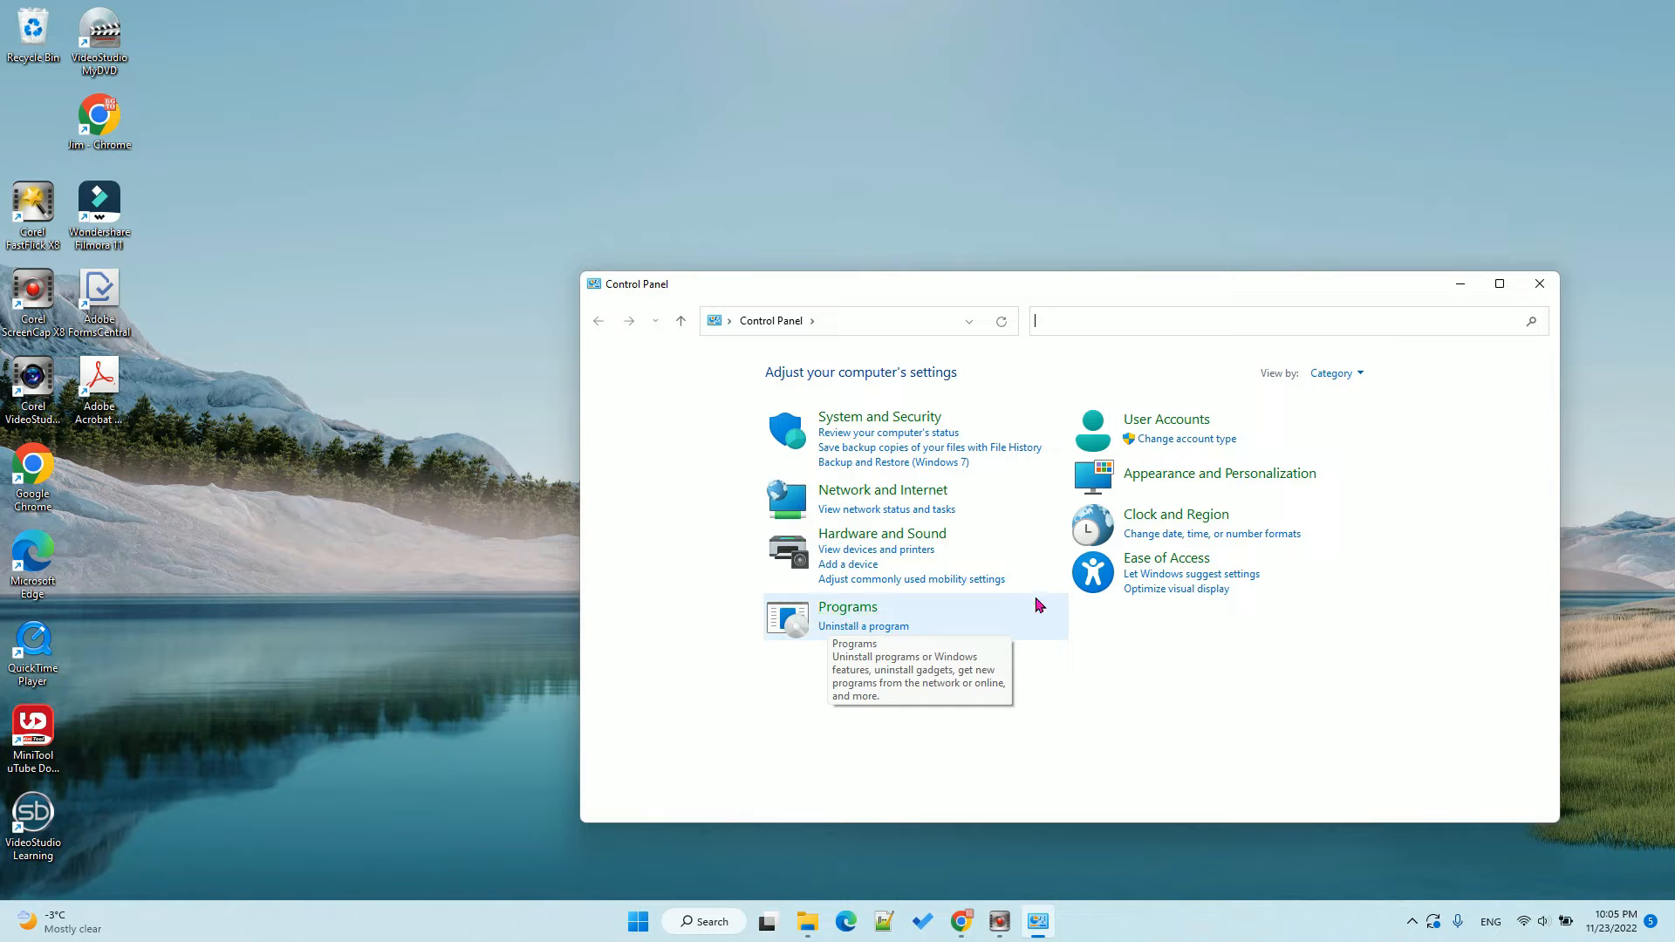
- Open the dialog for turning Windows features on or off from the Programs category and enlarge its window
{"action": "left_click", "coordinate": [1361, 374]}
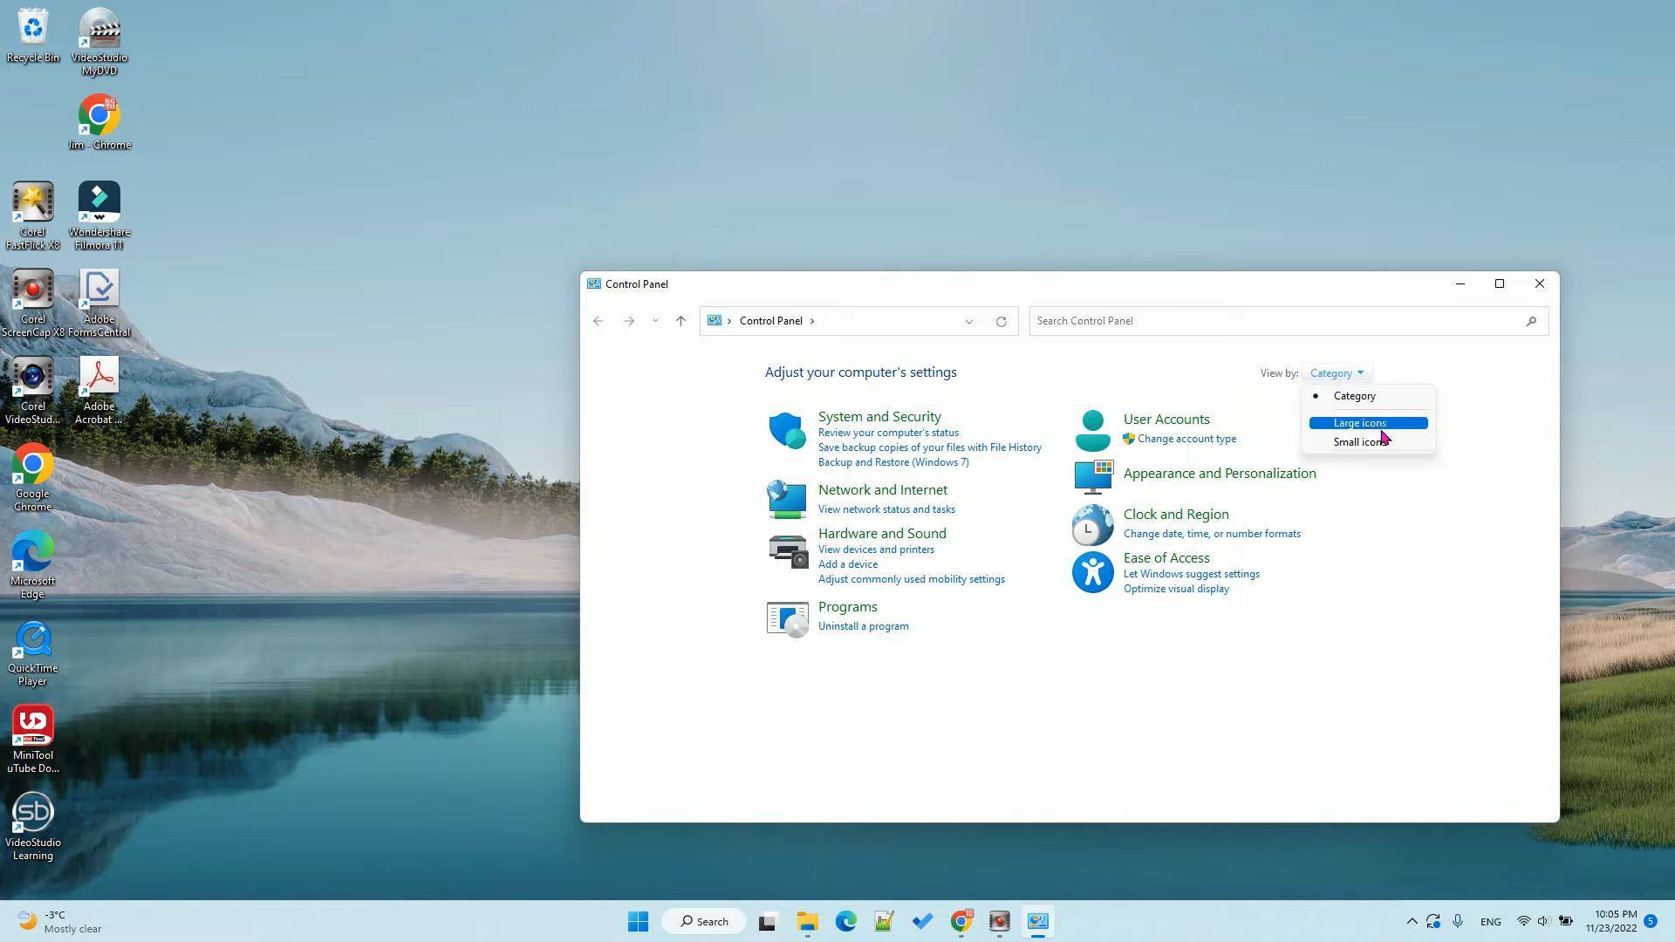
{"action": "left_click", "coordinate": [842, 608]}
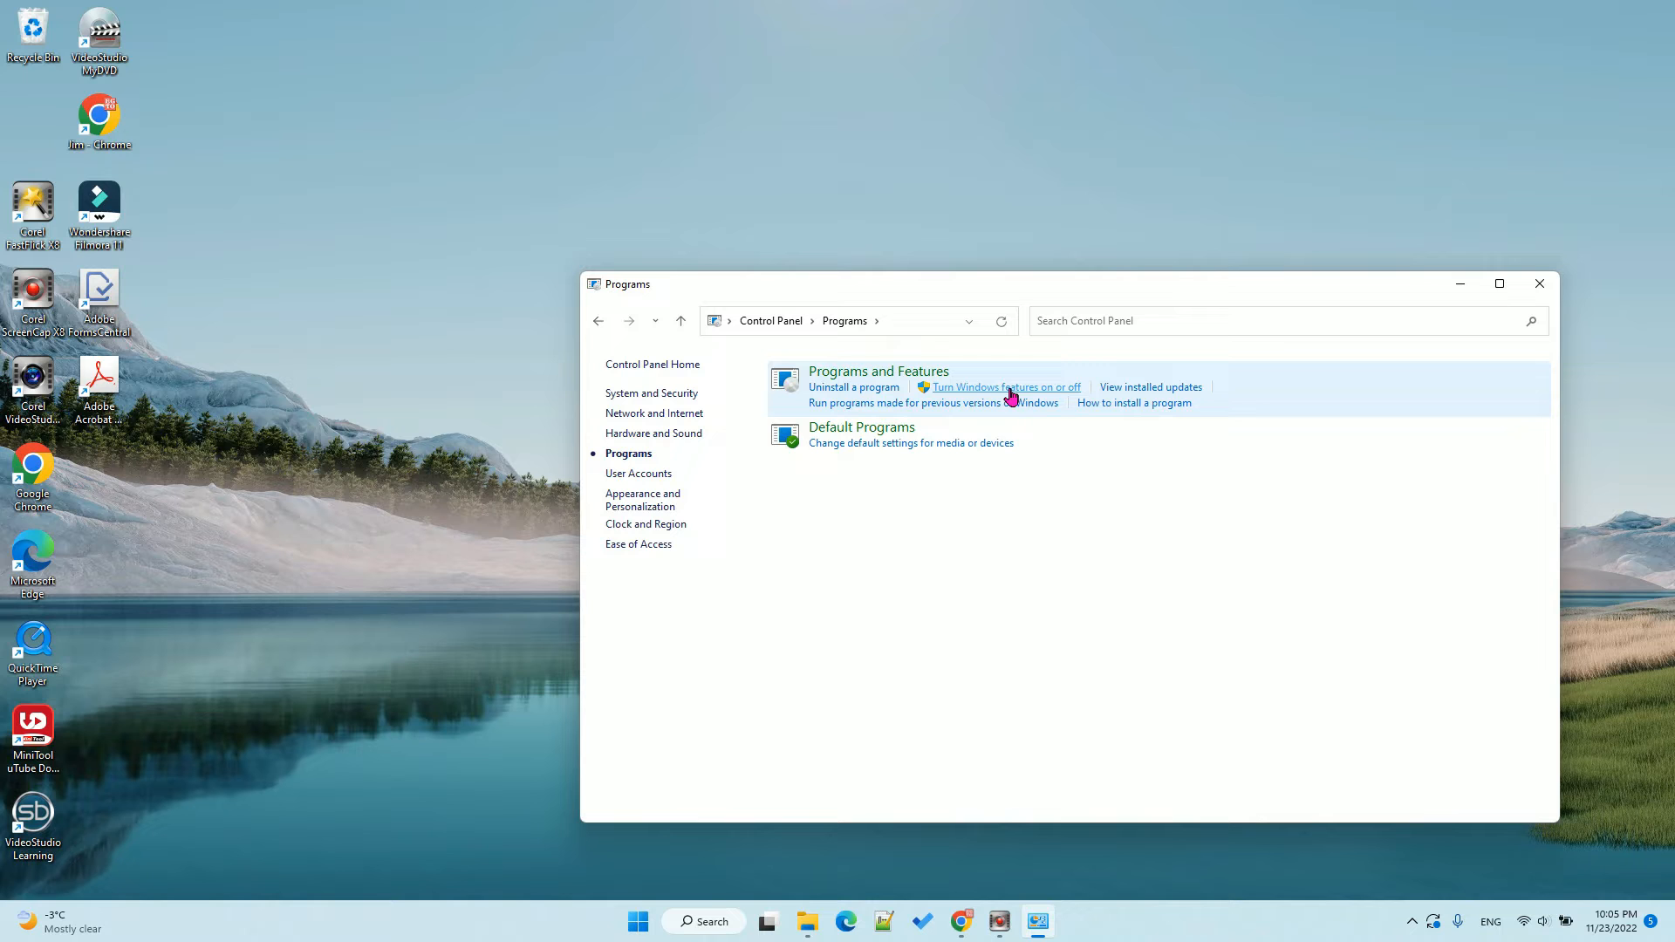
{"action": "left_click", "coordinate": [1075, 389]}
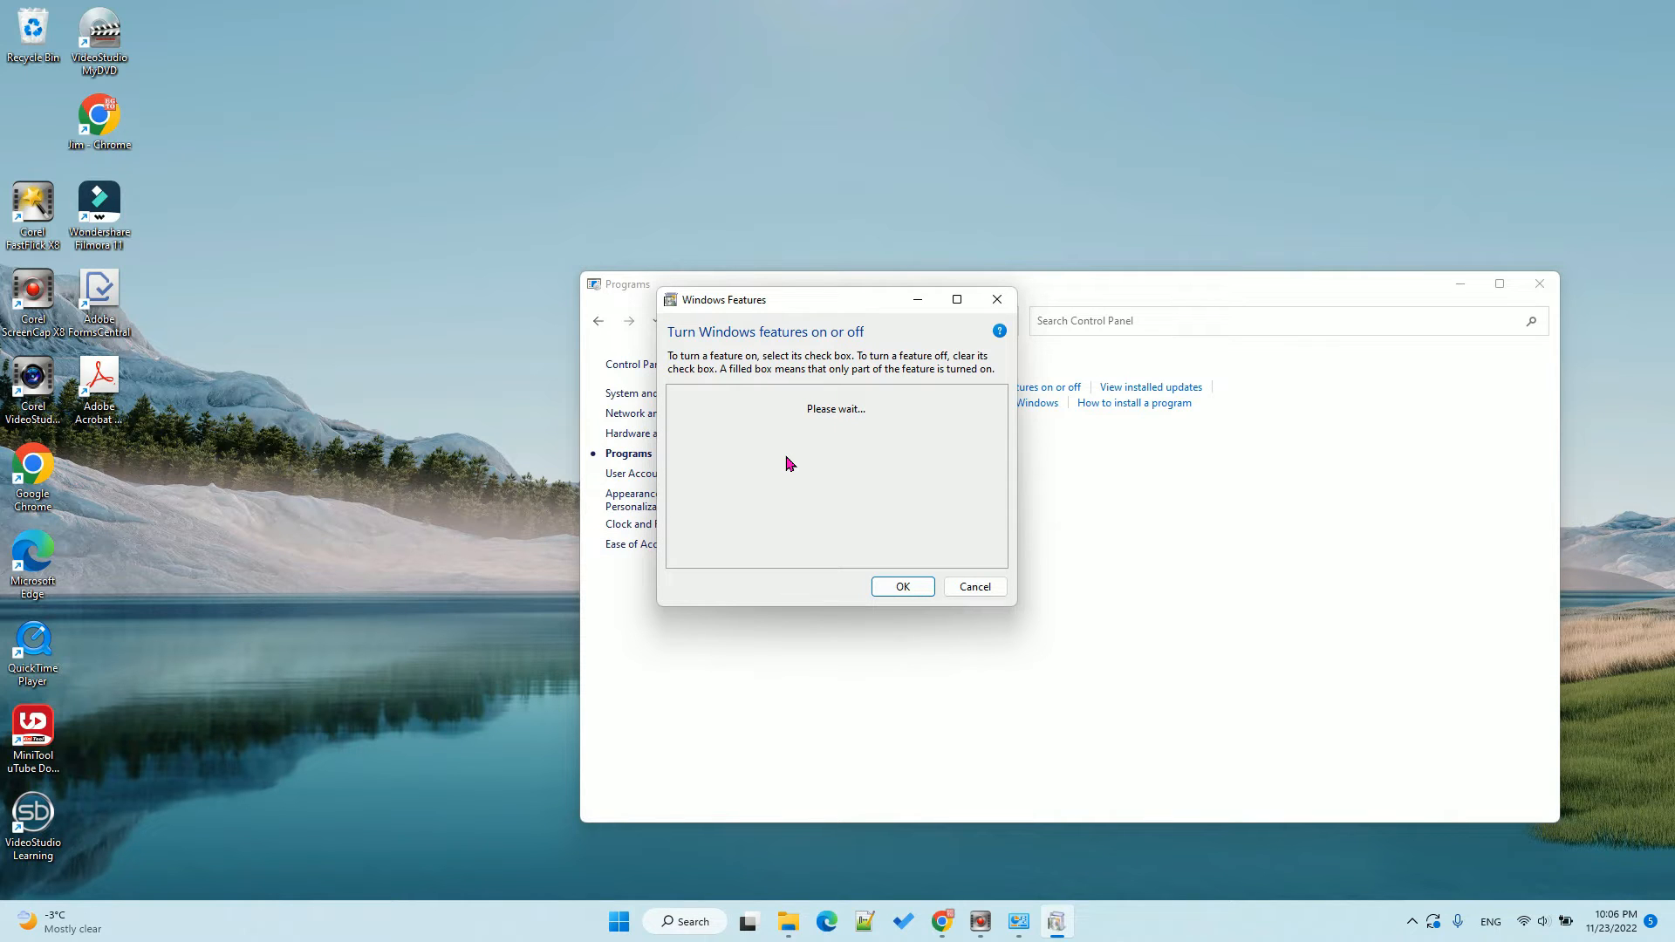
{"action": "left_click_drag", "start_coordinate": [1016, 604], "coordinate": [1344, 801]}
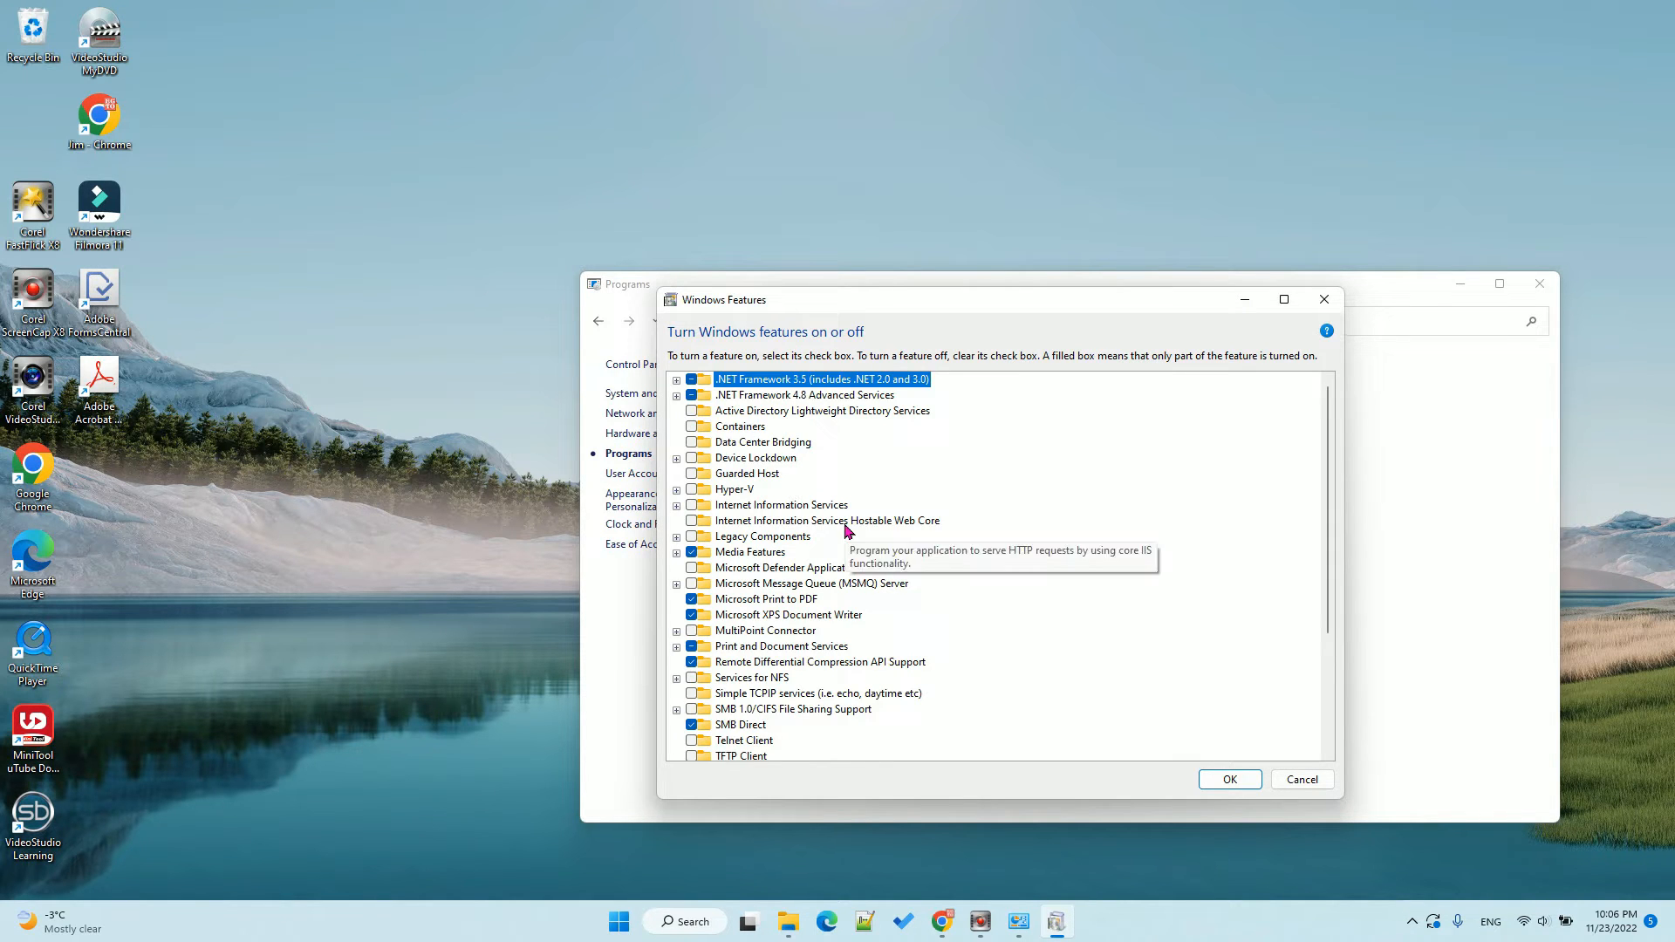
- Enable the Windows Sandbox feature, apply the change and restart the computer
{"action": "scroll", "coordinate": [846, 530], "scroll_direction": "down", "scroll_amount": 2}
{"action": "scroll", "coordinate": [846, 529], "scroll_direction": "down", "scroll_amount": 2}
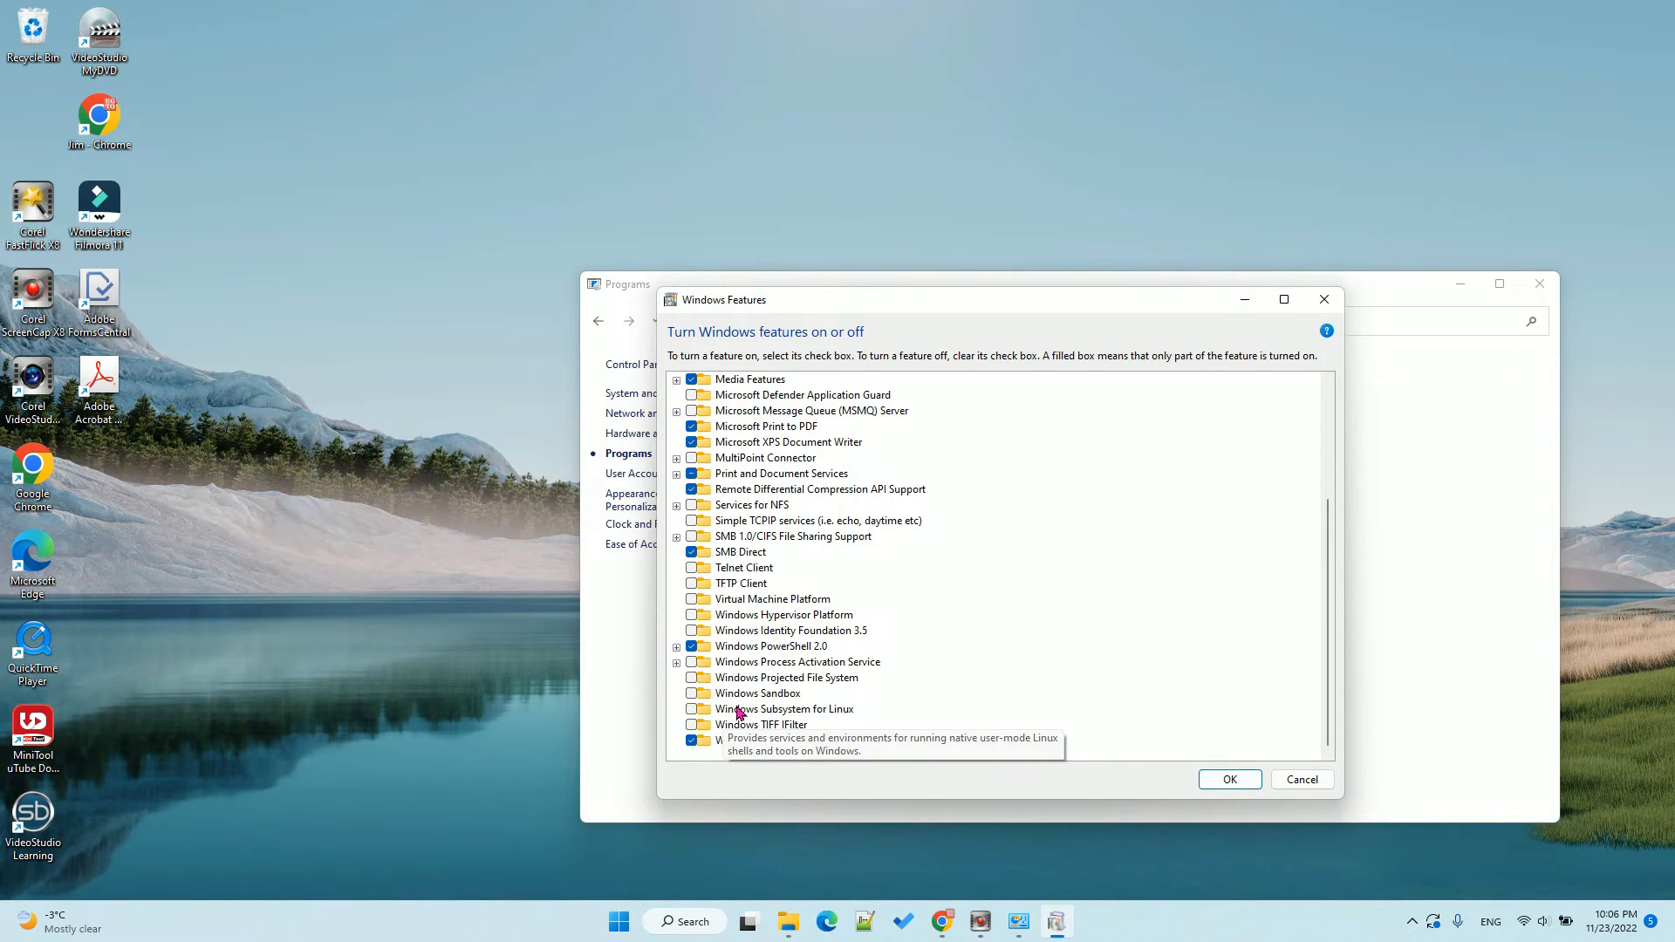
{"action": "left_click", "coordinate": [691, 694]}
{"action": "left_click", "coordinate": [1213, 781]}
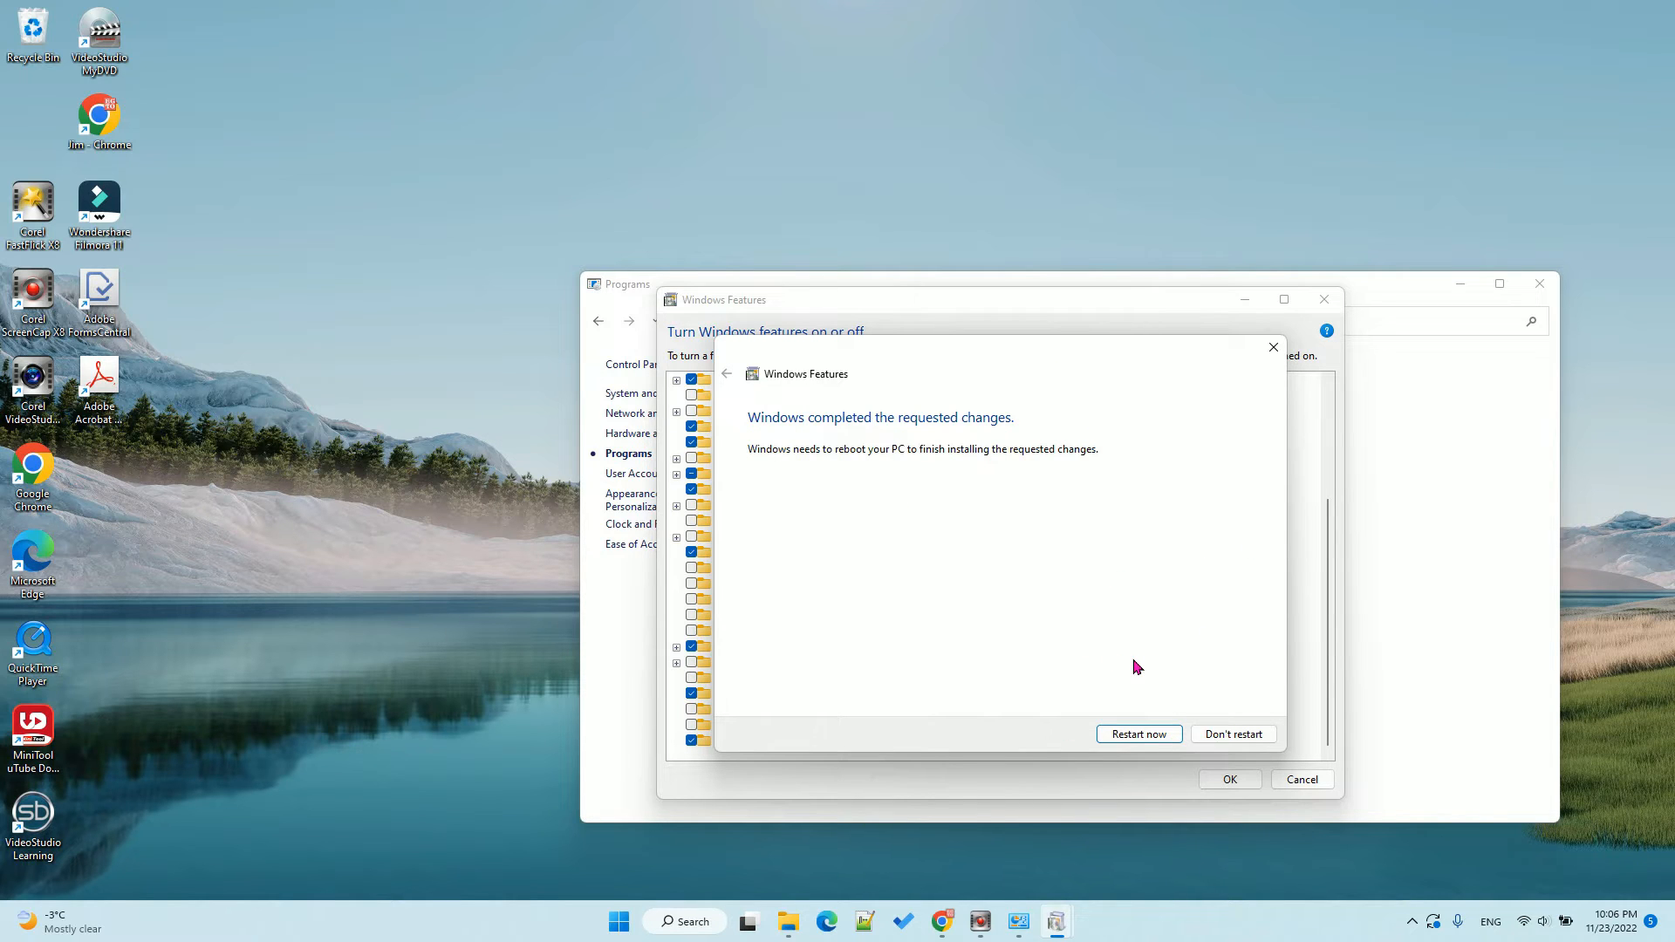
{"action": "left_click", "coordinate": [1123, 741]}
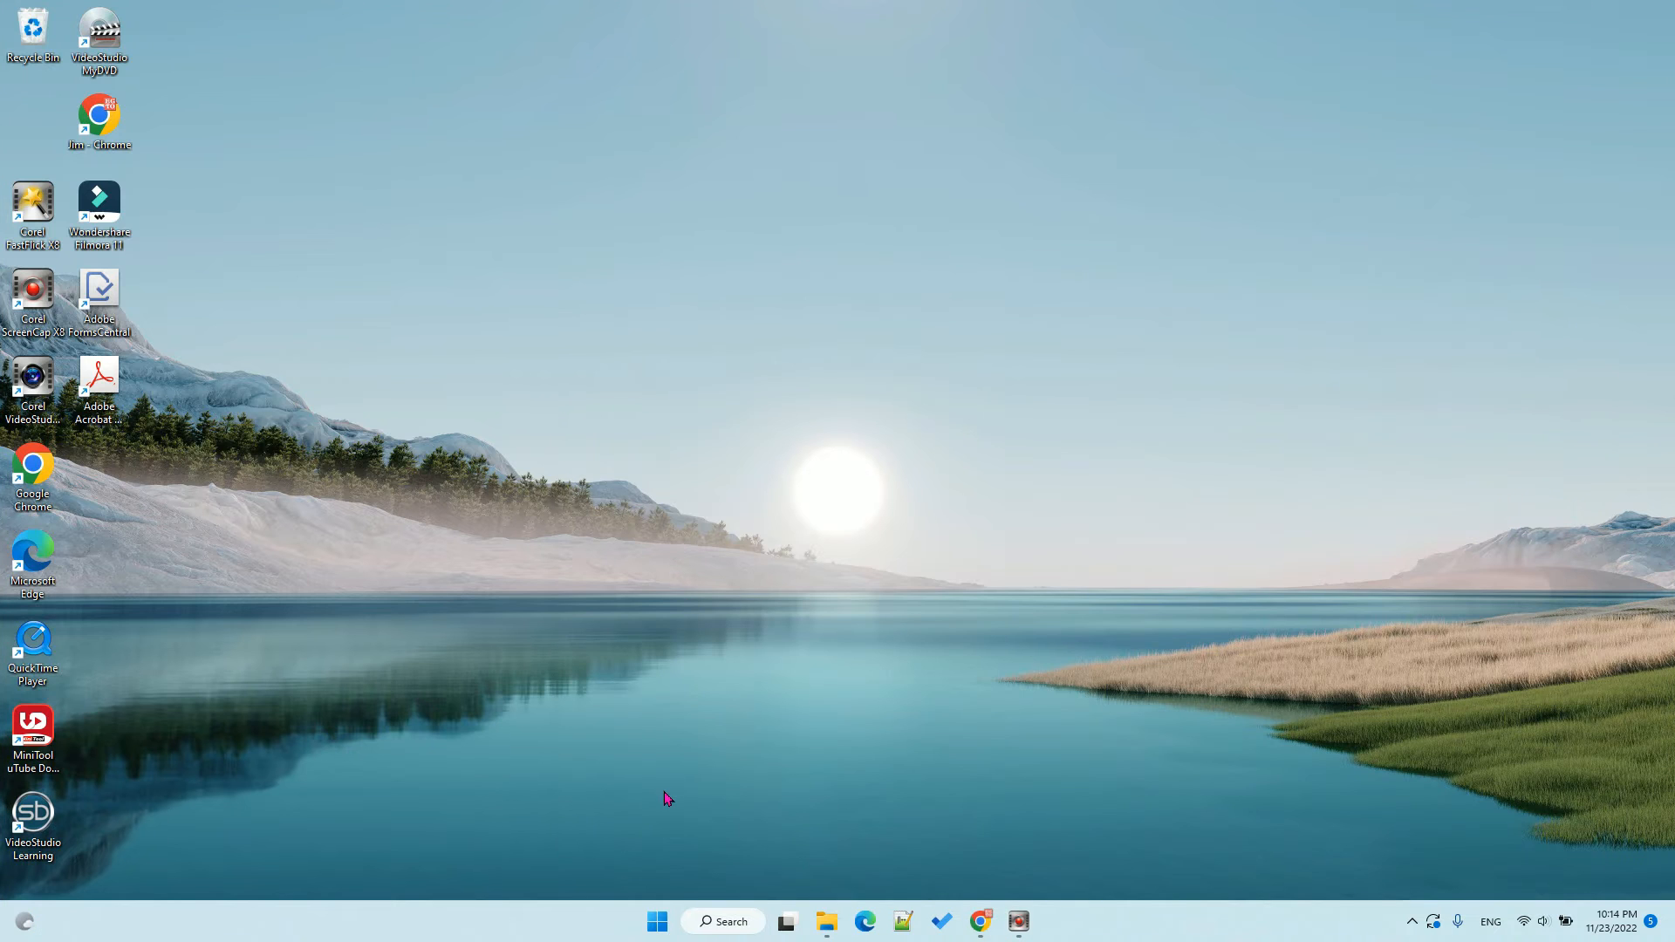
- Search the host computer for "sand" and launch Windows Sandbox
{"action": "left_click", "coordinate": [659, 918]}
{"action": "left_click", "coordinate": [659, 920]}
{"action": "left_click", "coordinate": [660, 921]}
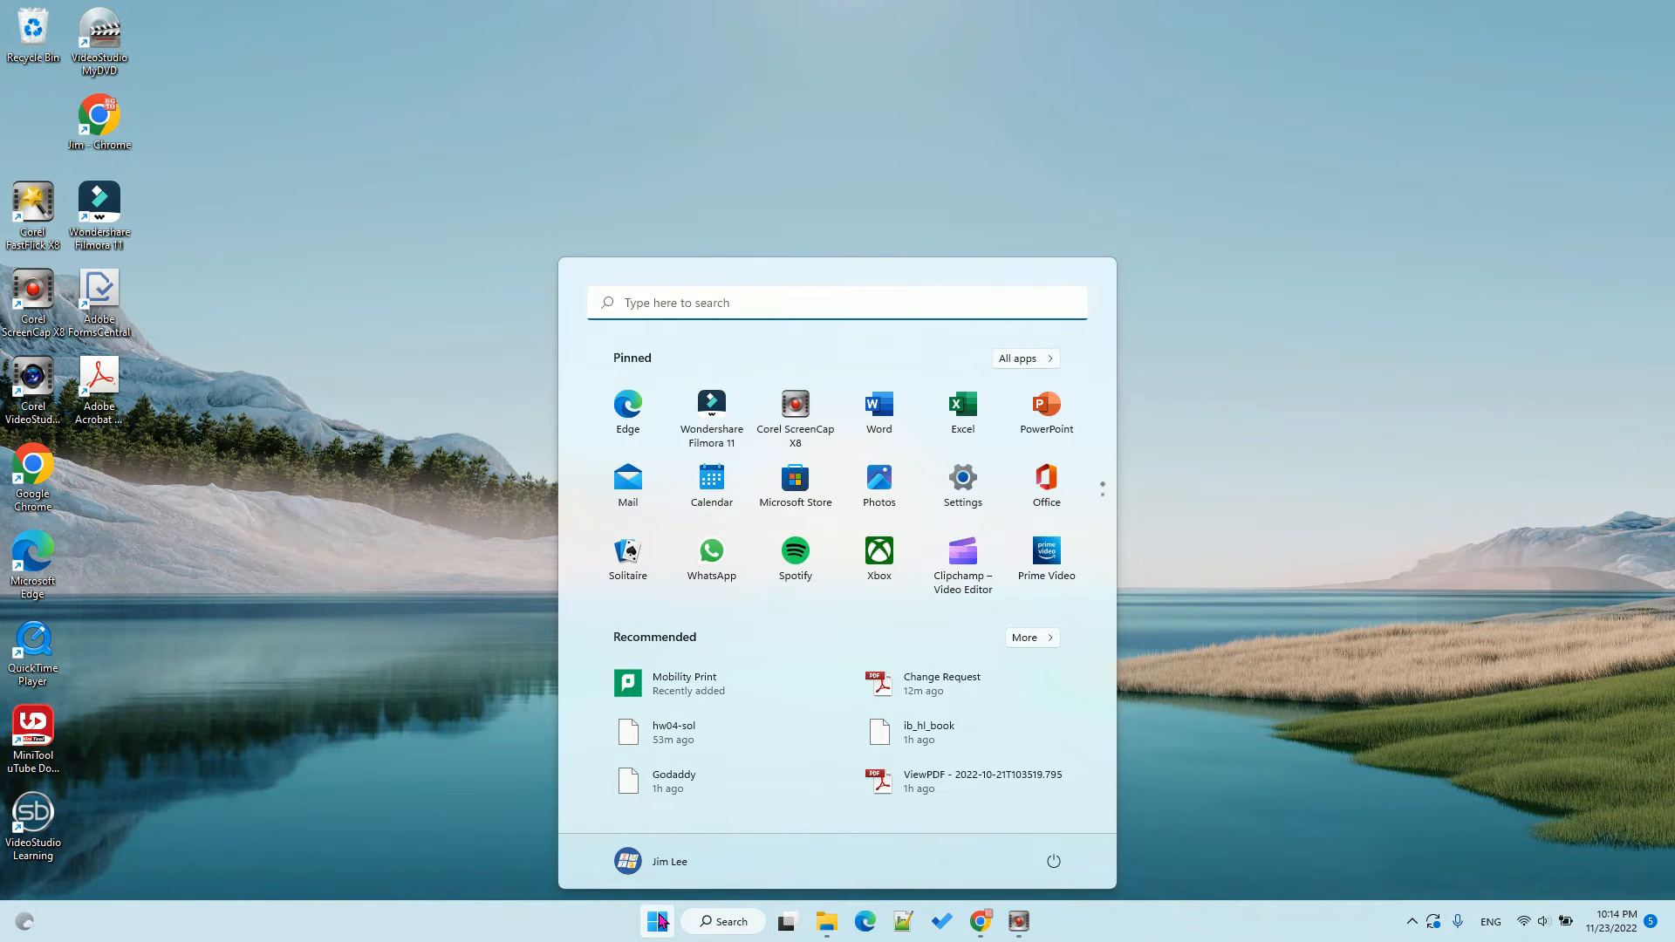
{"action": "type", "text": "sand"}
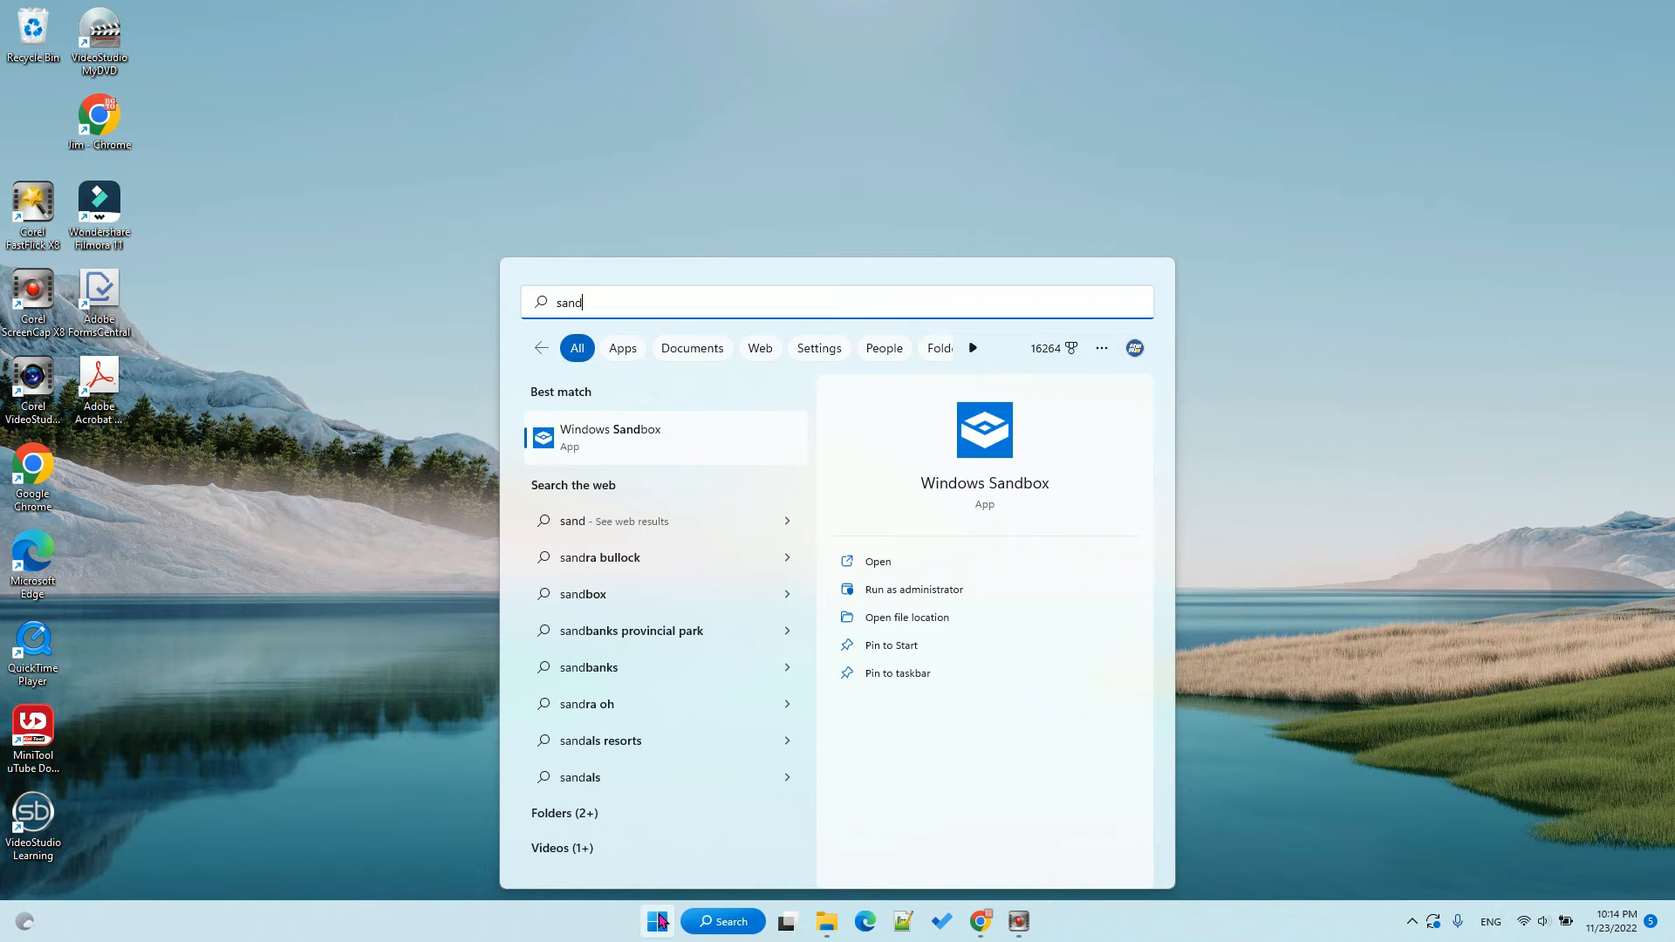
{"action": "left_click", "coordinate": [614, 449]}
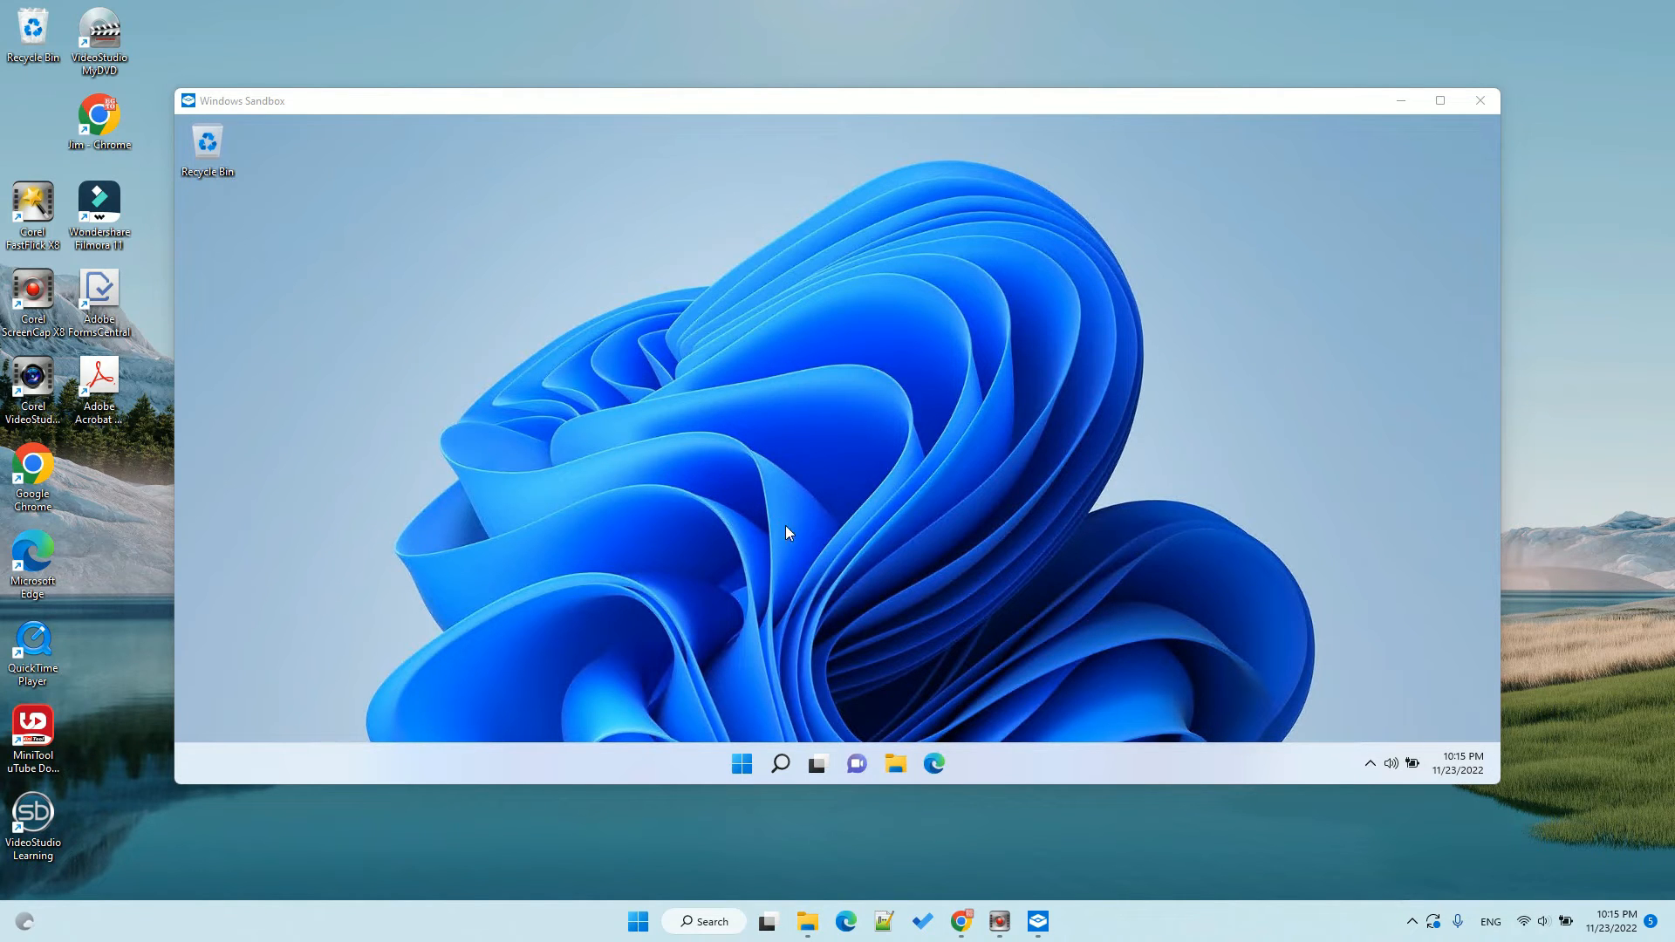
- Copy the Change Request PDF from the host's New folder (4) in Downloads onto the sandbox desktop
{"action": "left_click", "coordinate": [807, 922]}
{"action": "left_click", "coordinate": [479, 341]}
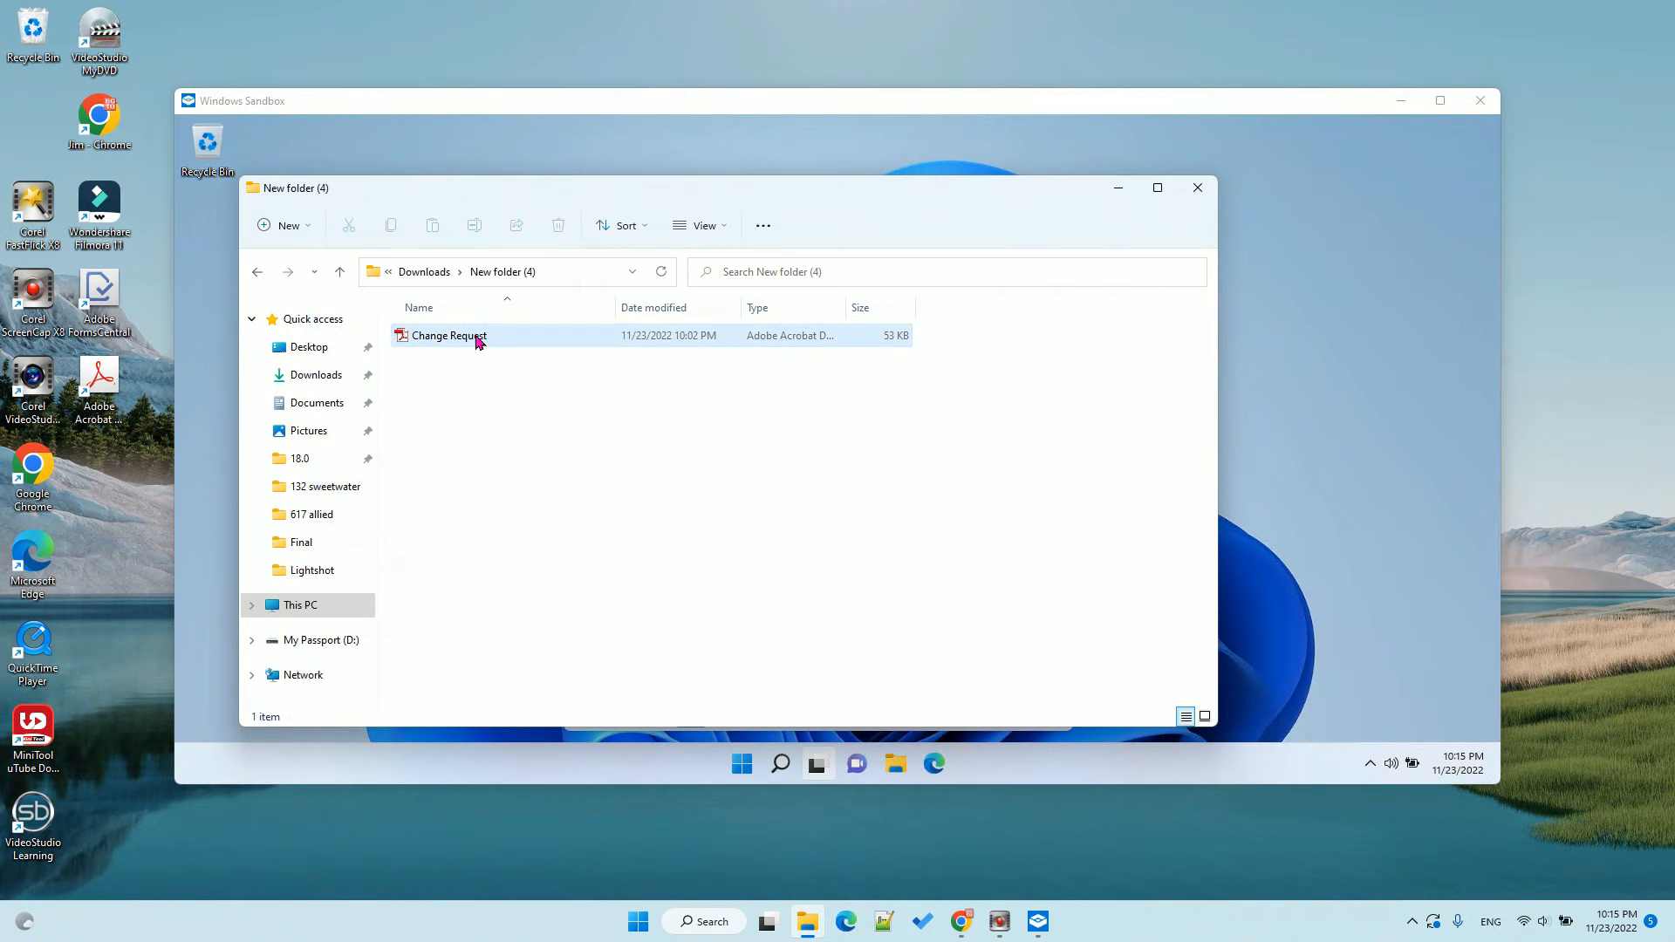
{"action": "right_click", "coordinate": [479, 341]}
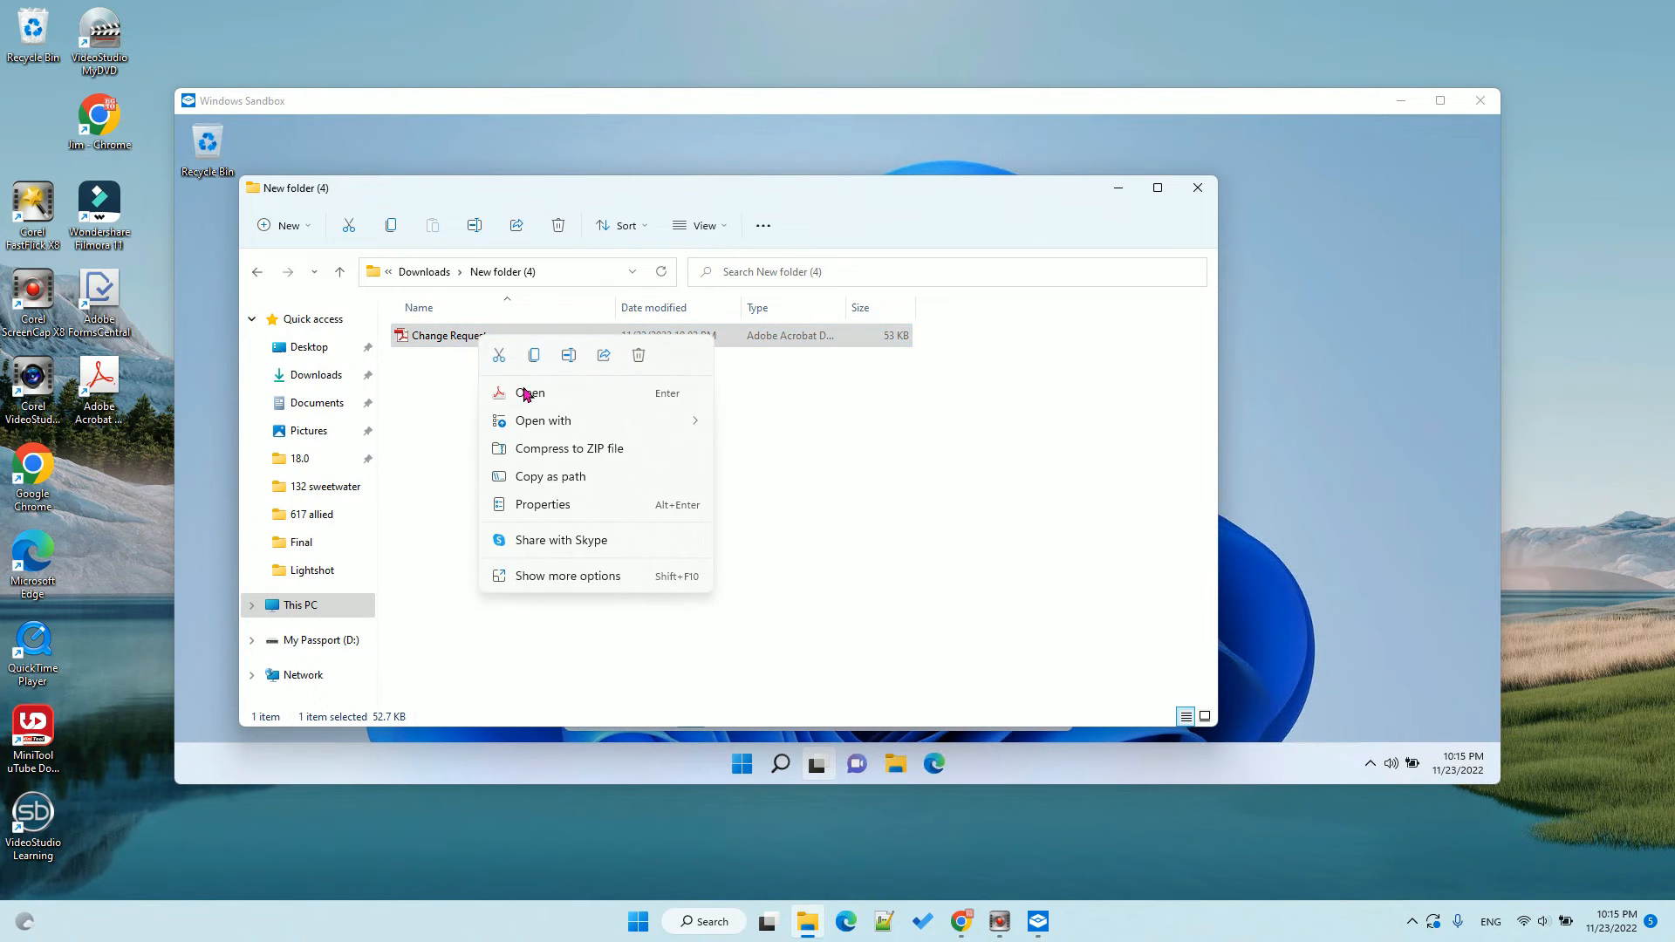
{"action": "left_click", "coordinate": [534, 355]}
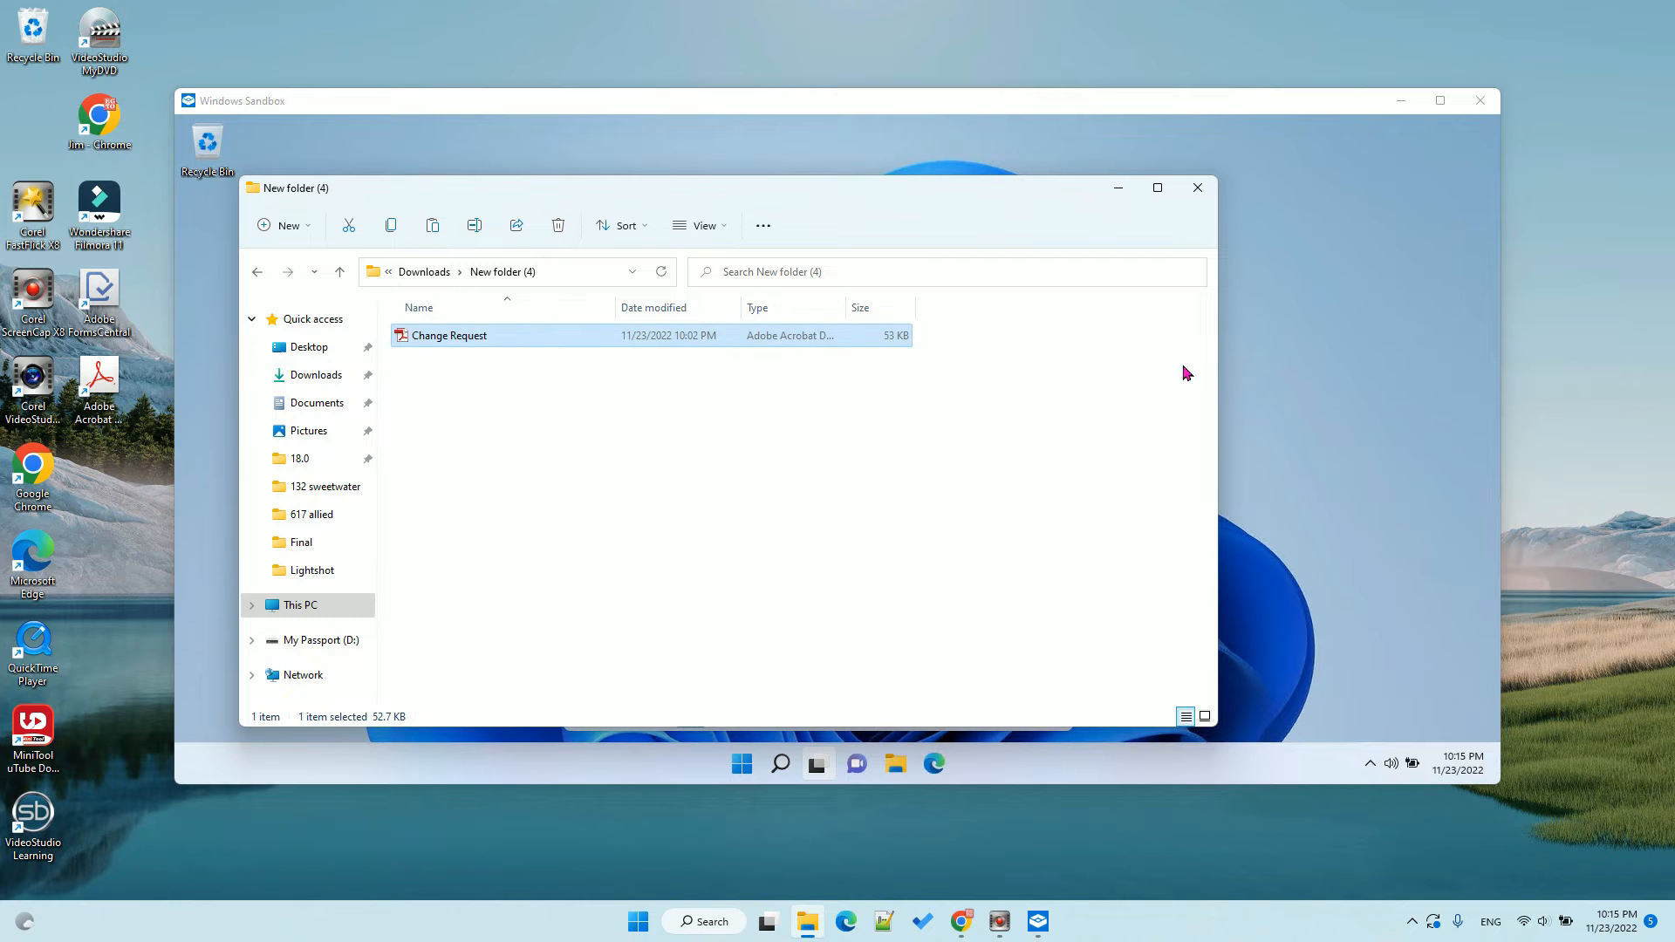
{"action": "left_click", "coordinate": [1252, 366]}
{"action": "right_click", "coordinate": [716, 358]}
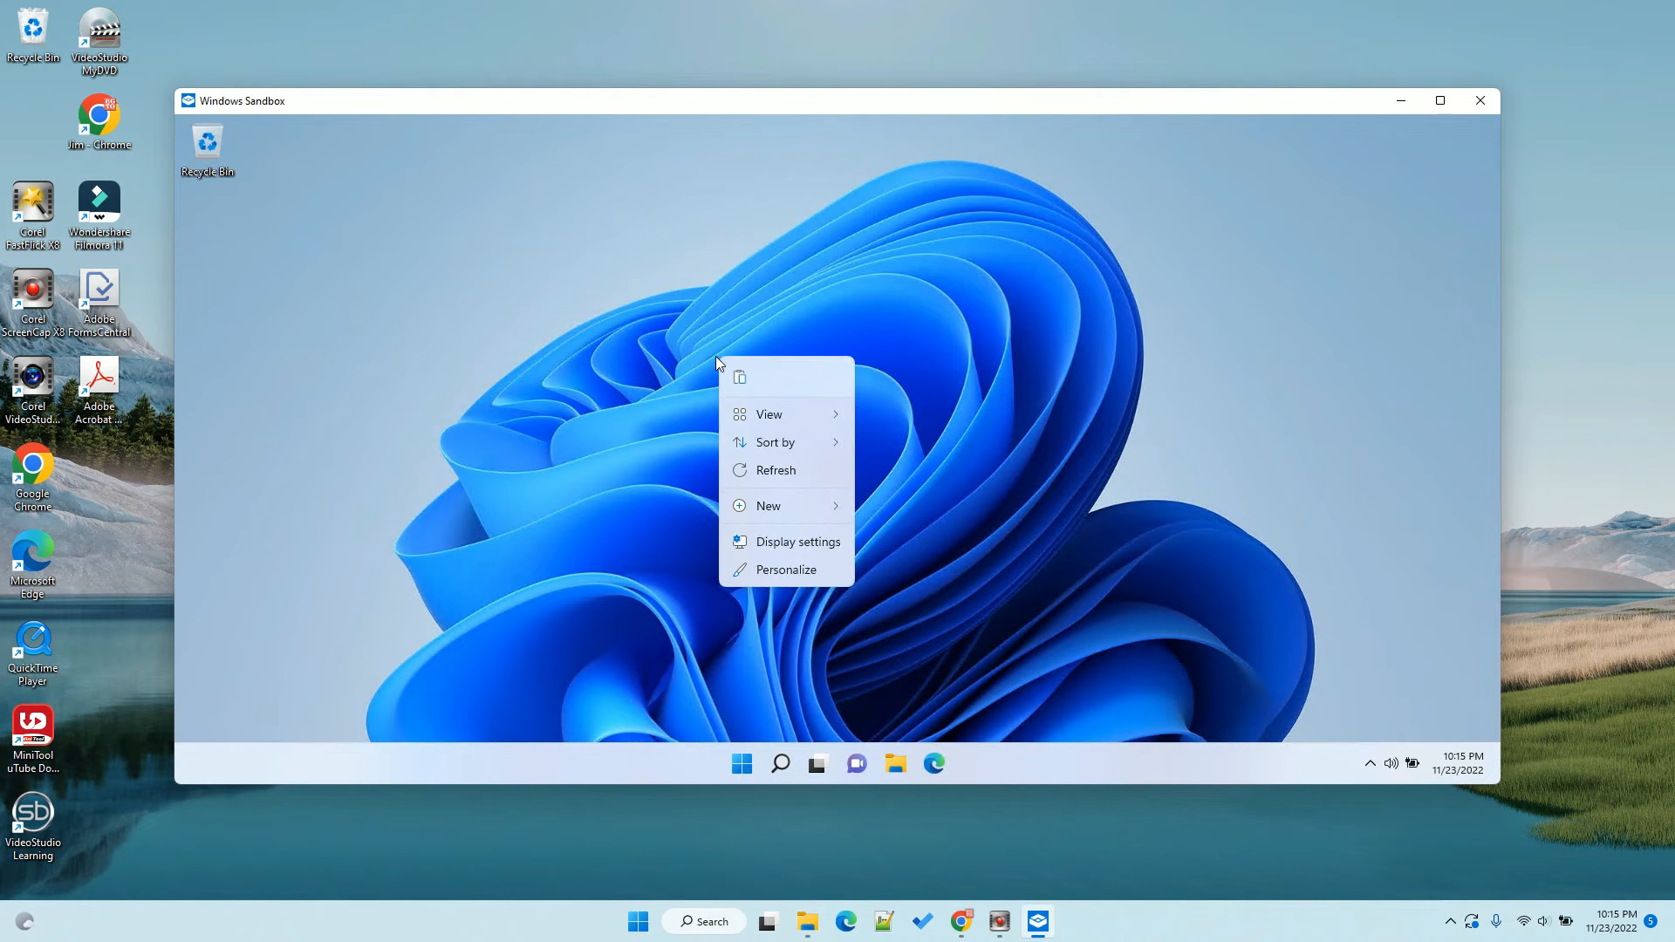
{"action": "left_click", "coordinate": [740, 377]}
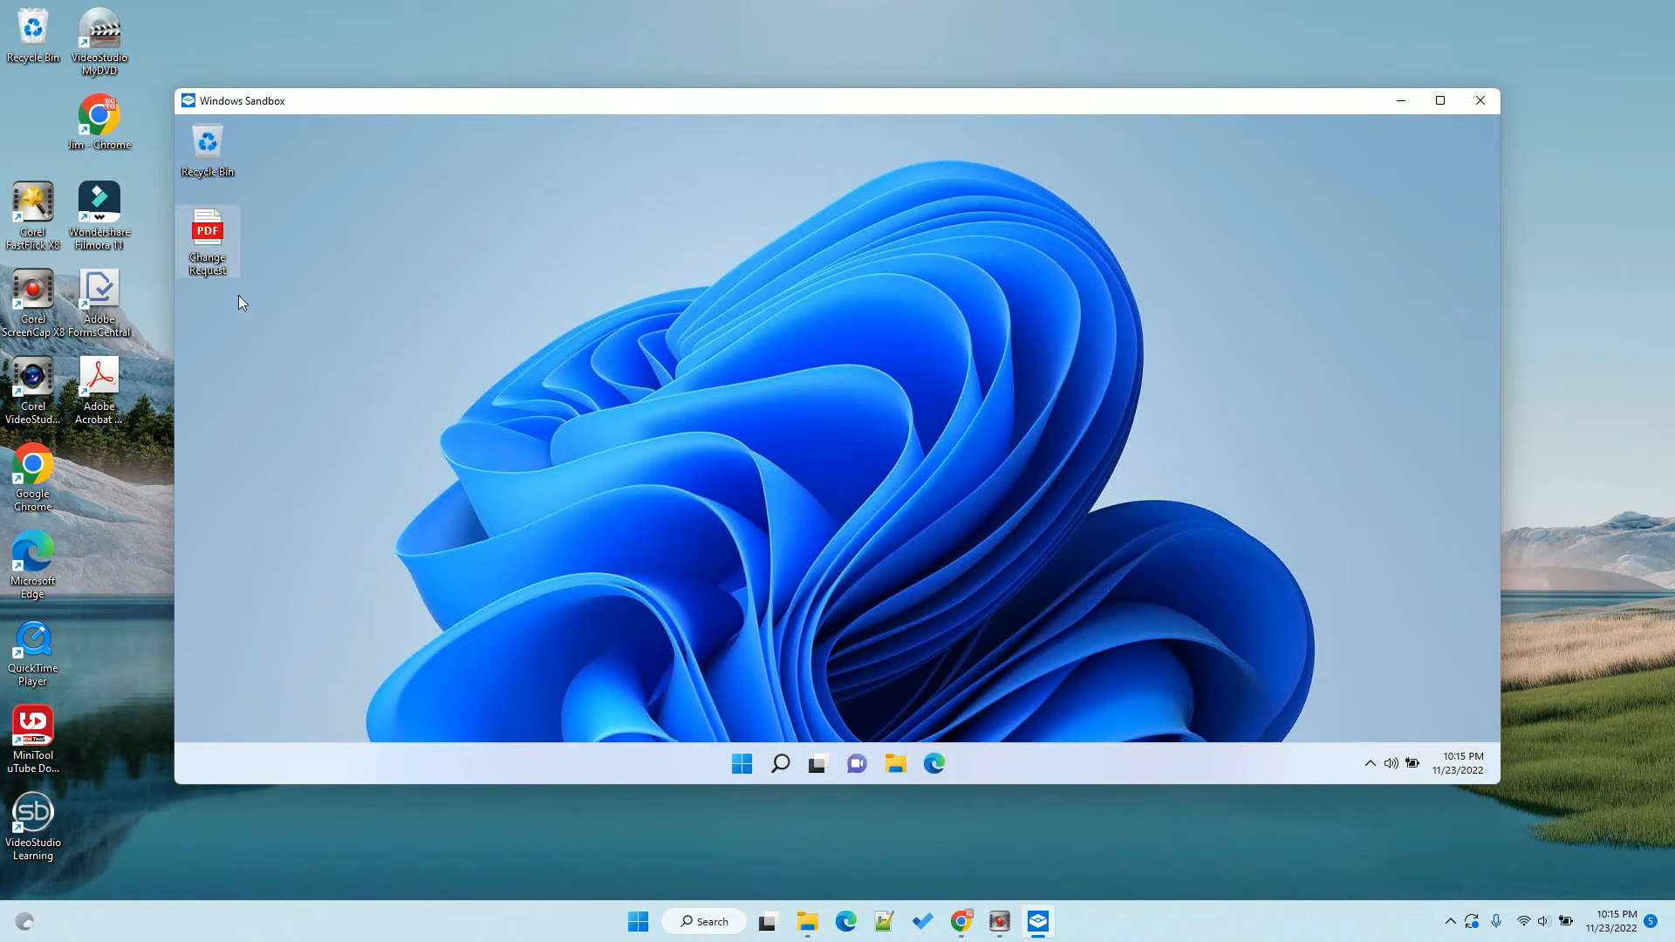
- Open the Change Request PDF inside the sandbox, look through its pages and move its window clear of the desktop icons
{"action": "double_click", "coordinate": [215, 270]}
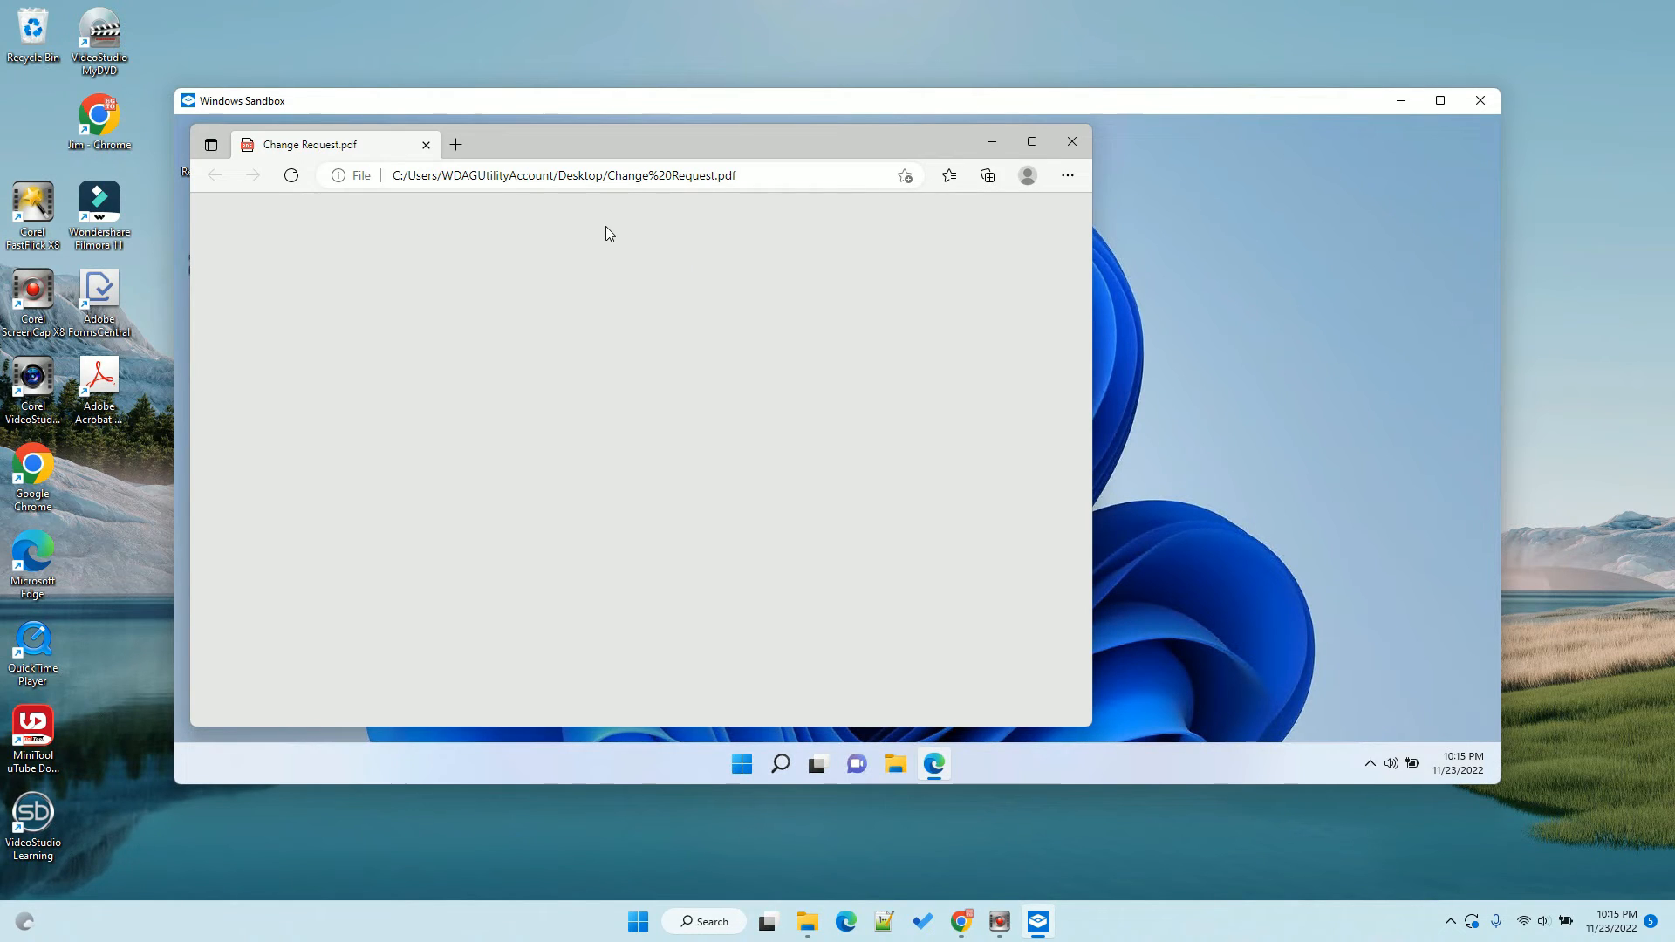
{"action": "scroll", "coordinate": [647, 384], "scroll_direction": "down", "scroll_amount": 3}
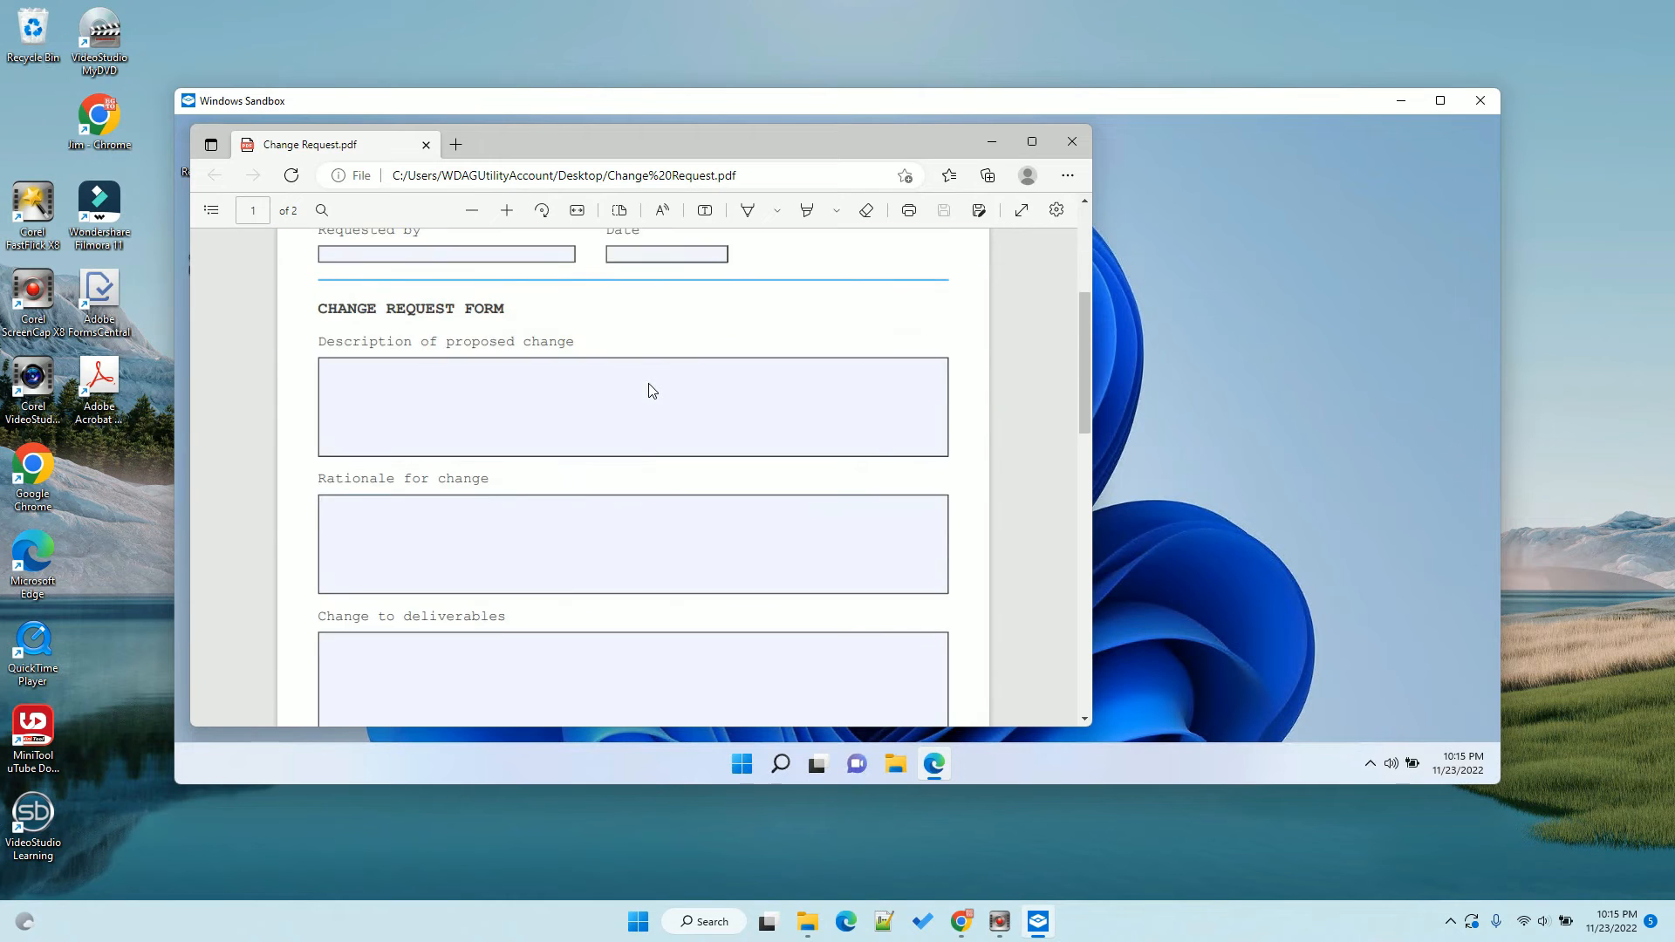
{"action": "scroll", "coordinate": [650, 390], "scroll_direction": "down", "scroll_amount": 8}
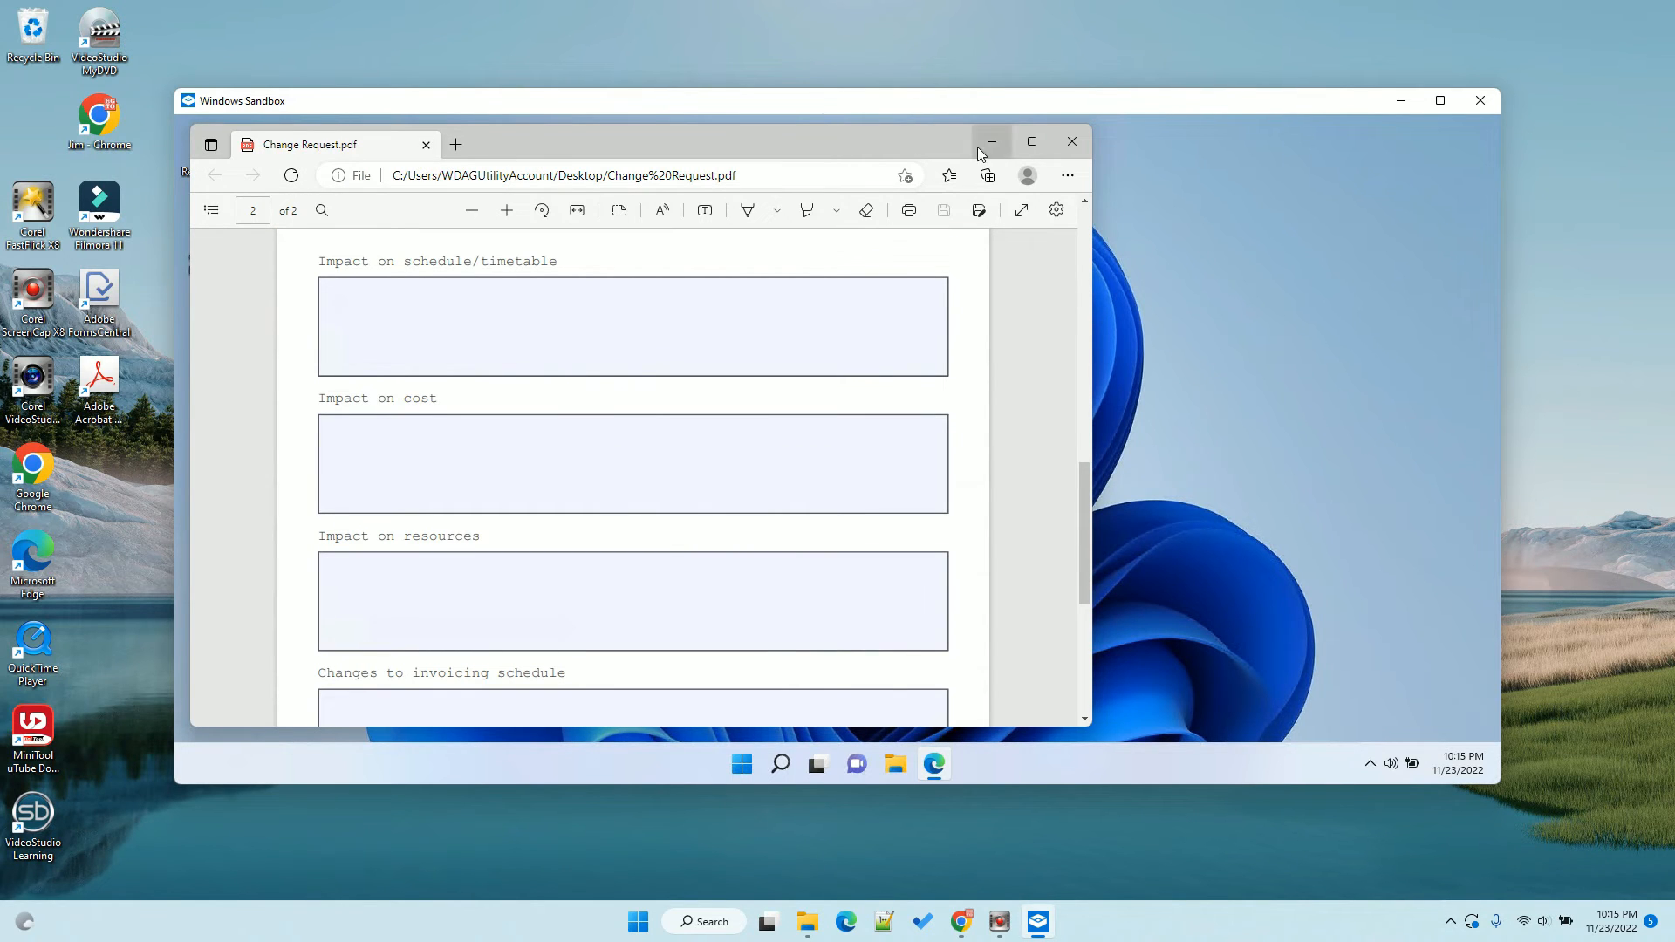
{"action": "left_click_drag", "start_coordinate": [892, 157], "coordinate": [1122, 157]}
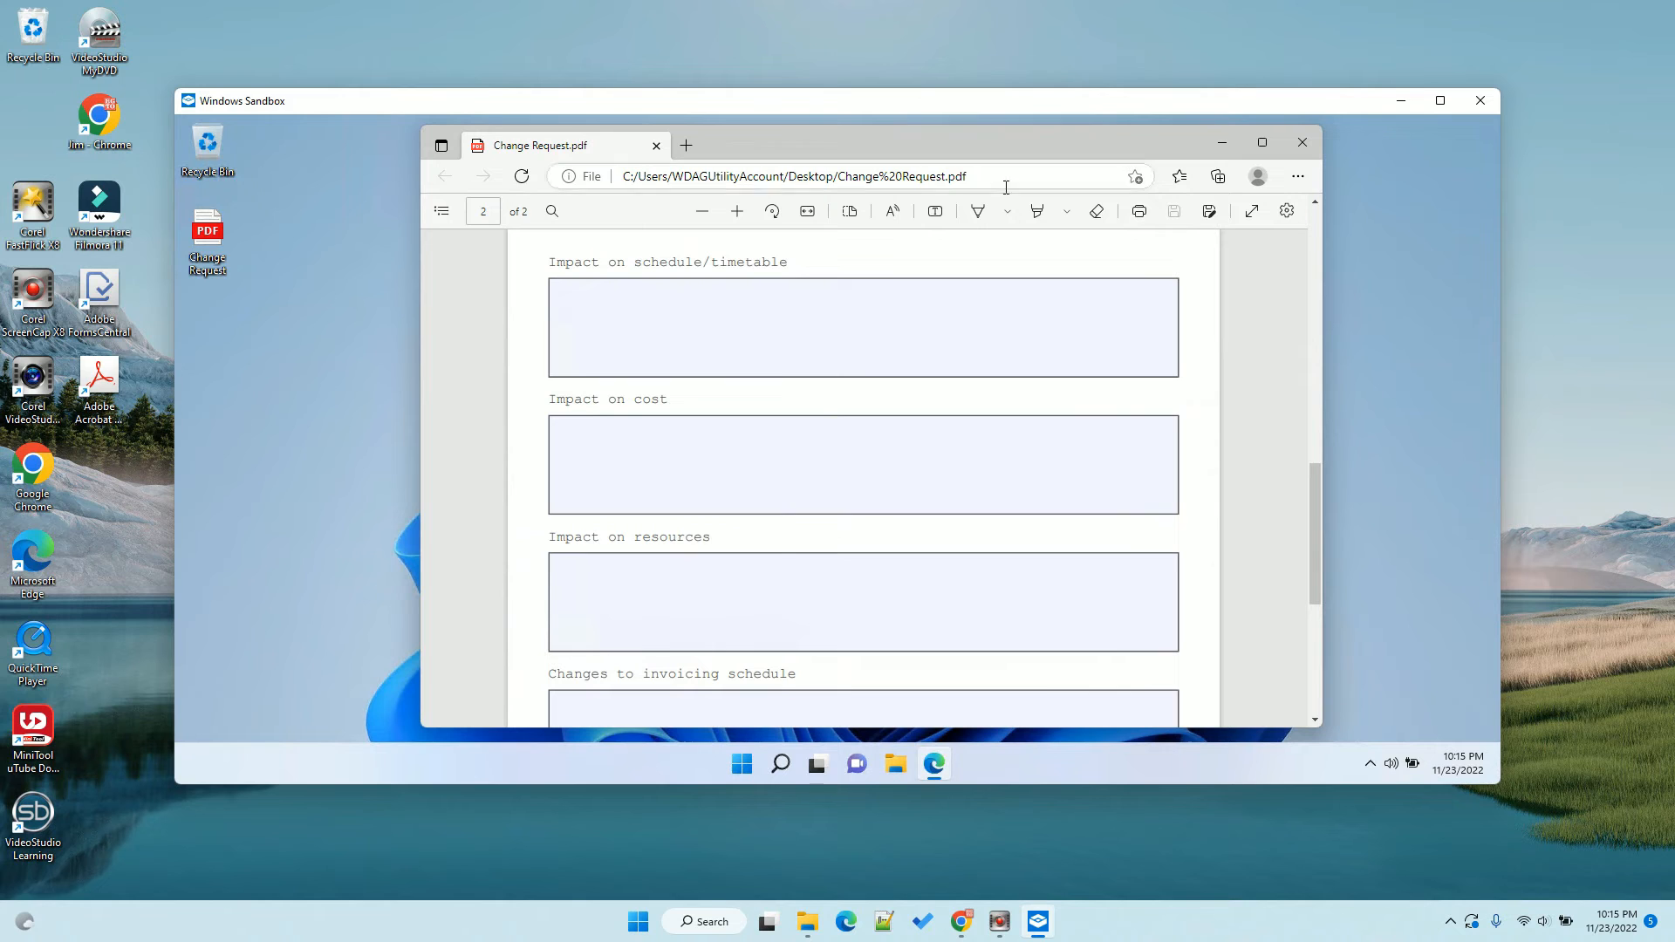
- Search inside the sandbox for "pdf reader"
{"action": "left_click", "coordinate": [746, 764]}
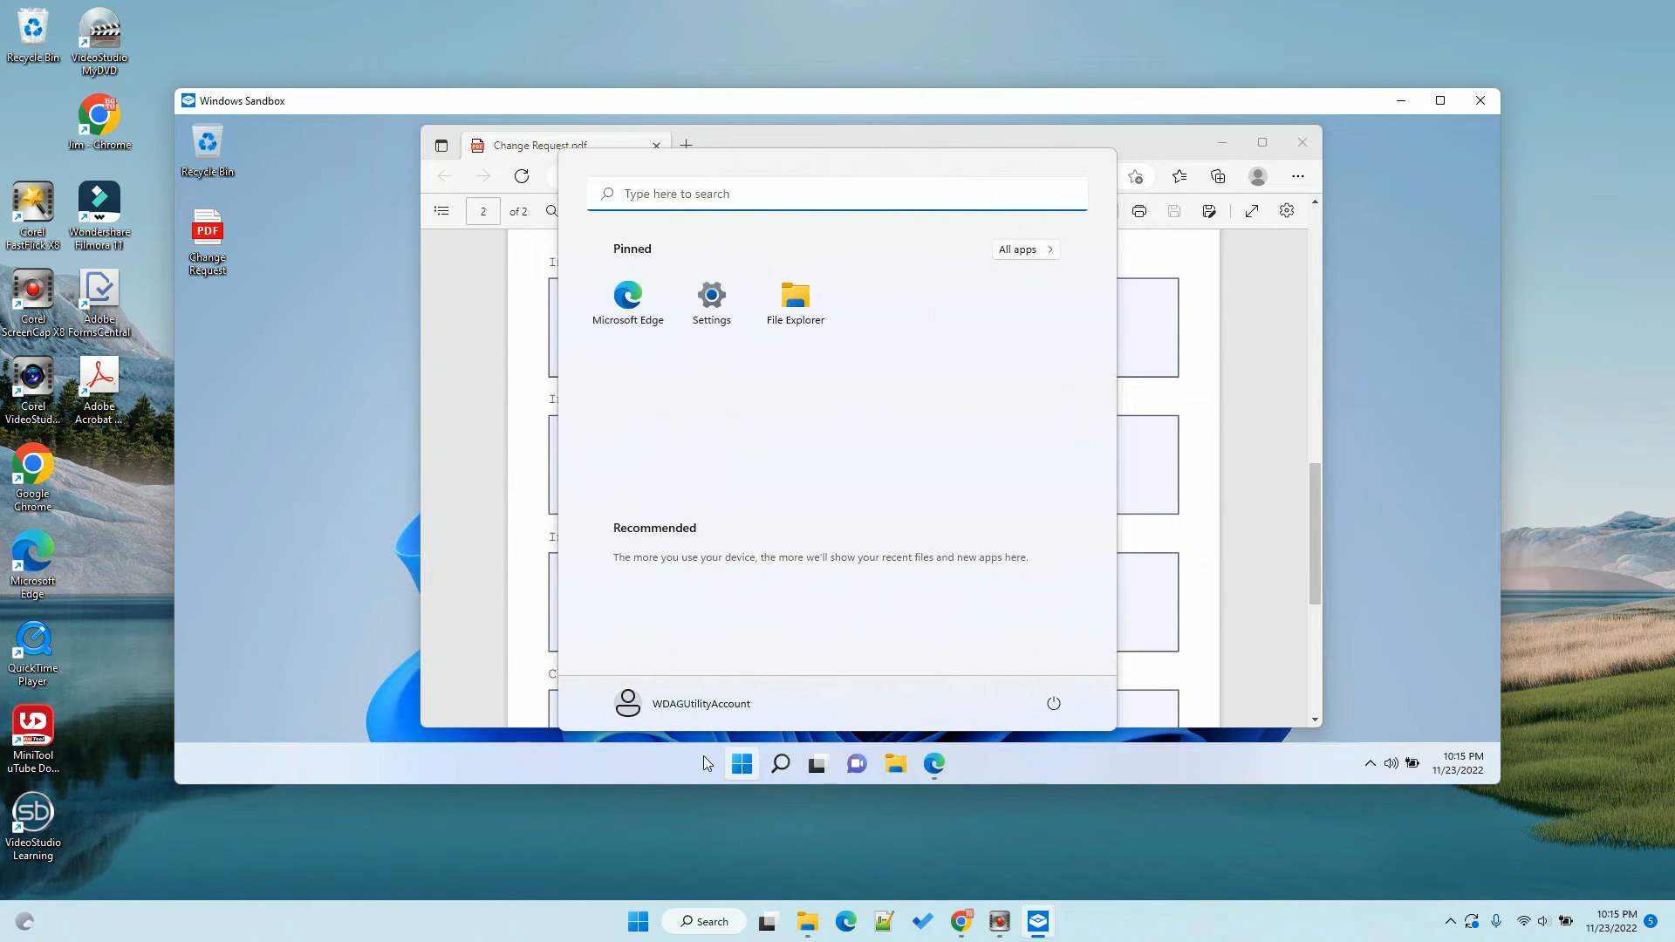
{"action": "left_click", "coordinate": [781, 764]}
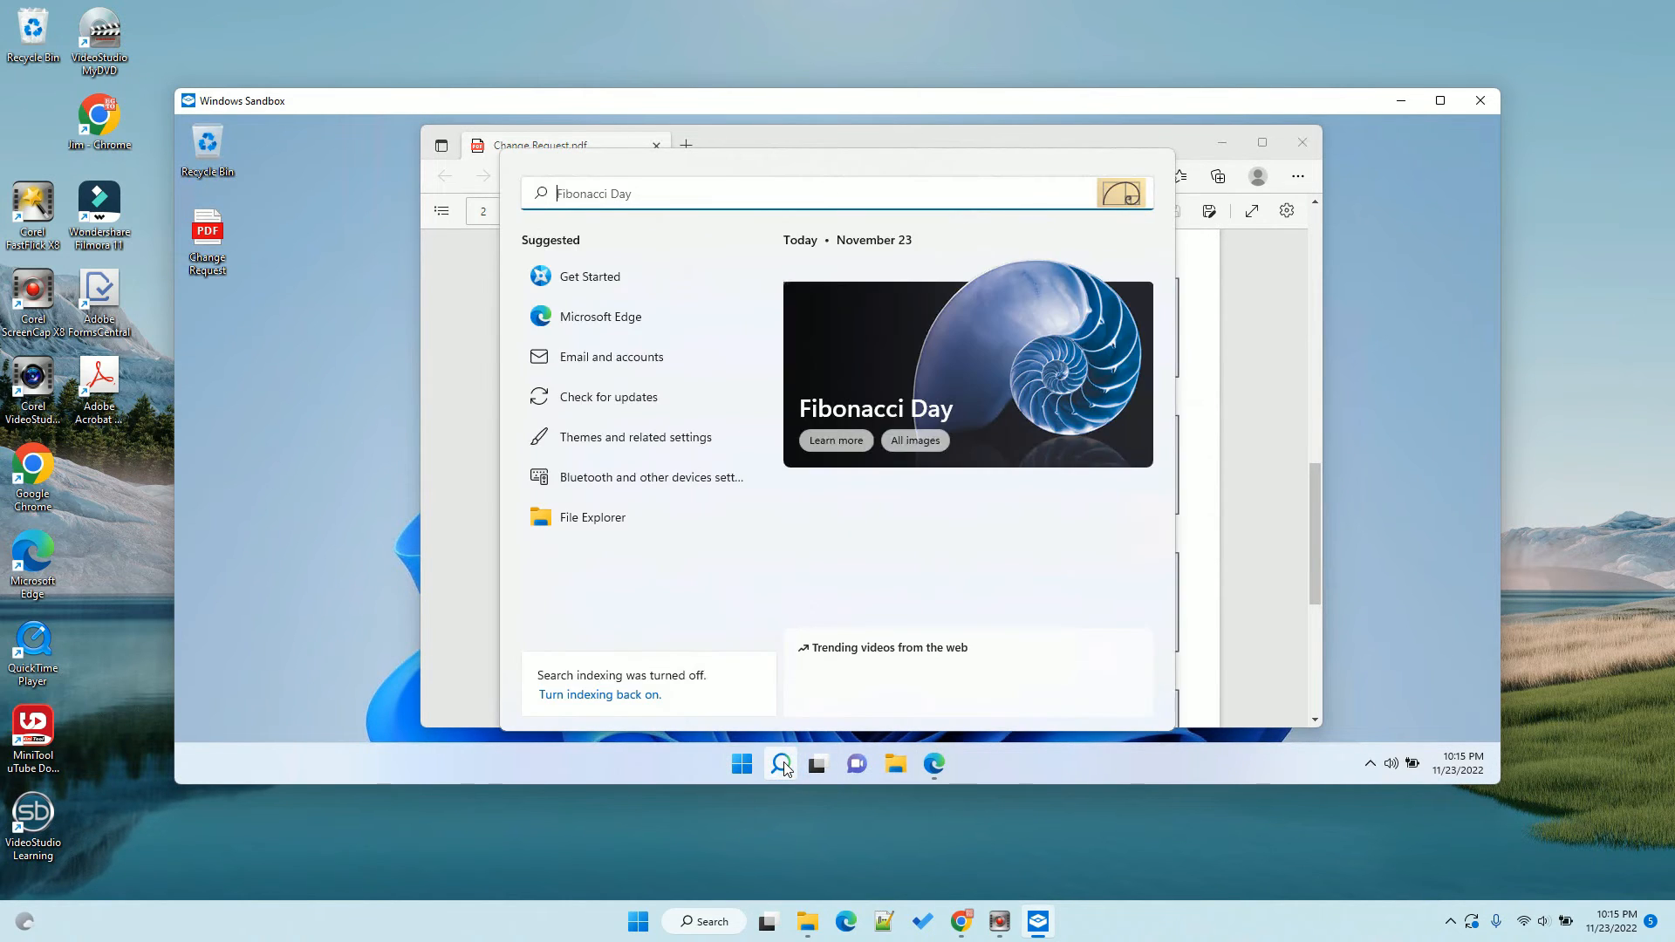
{"action": "type", "text": "p"}
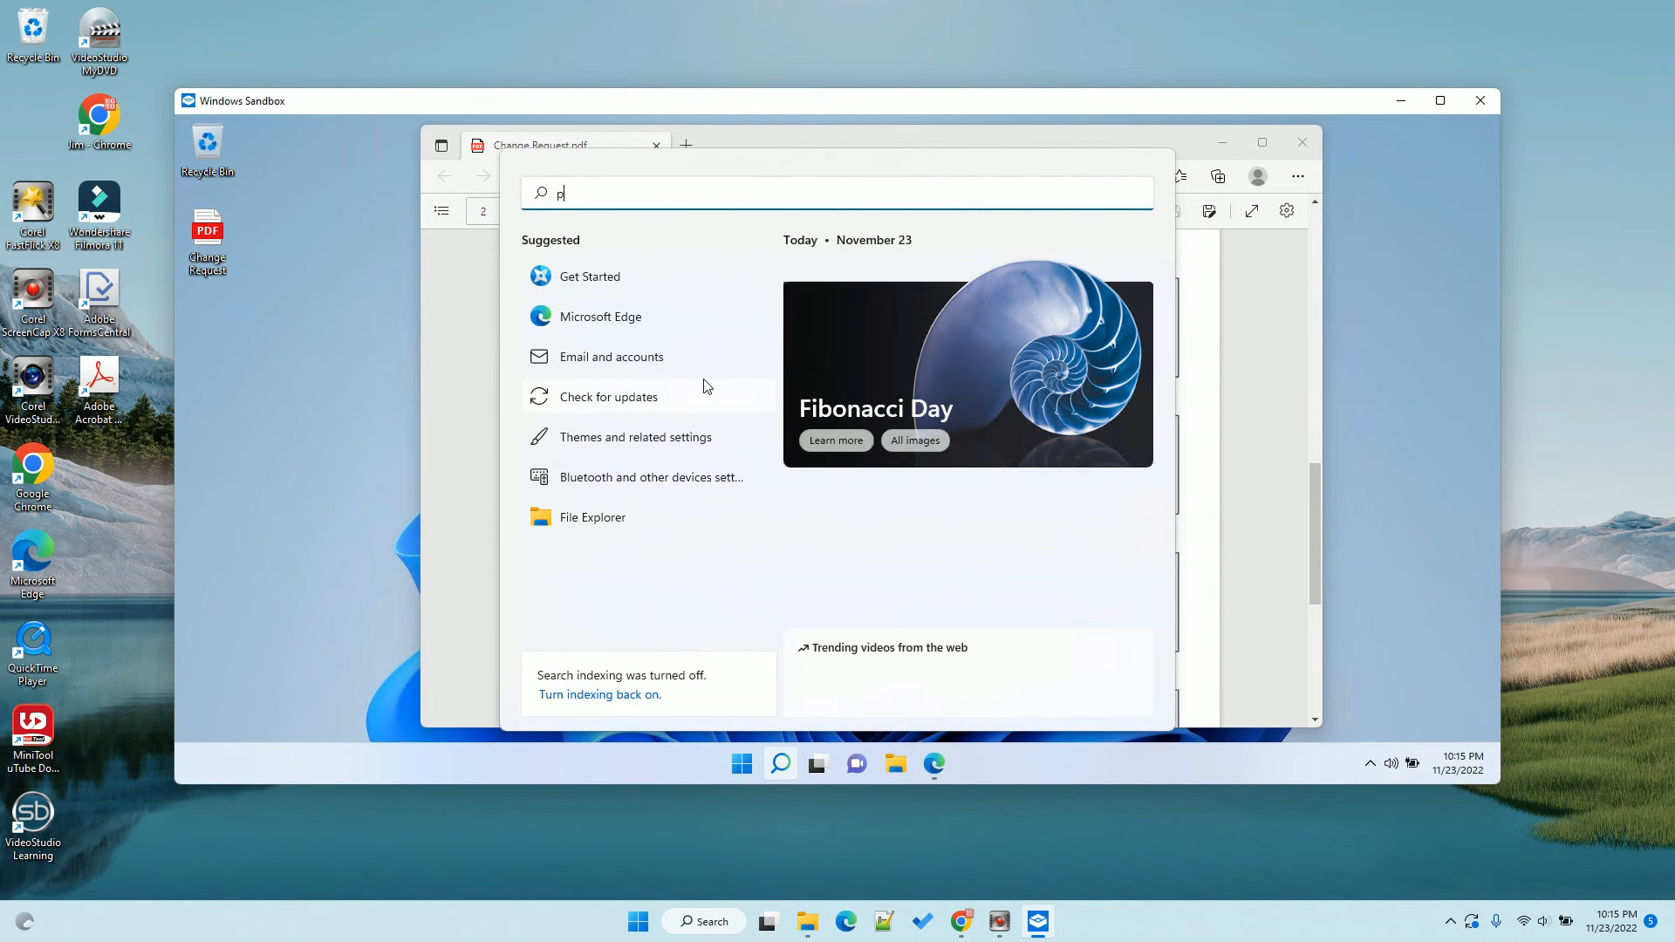
{"action": "type", "text": "df reader"}
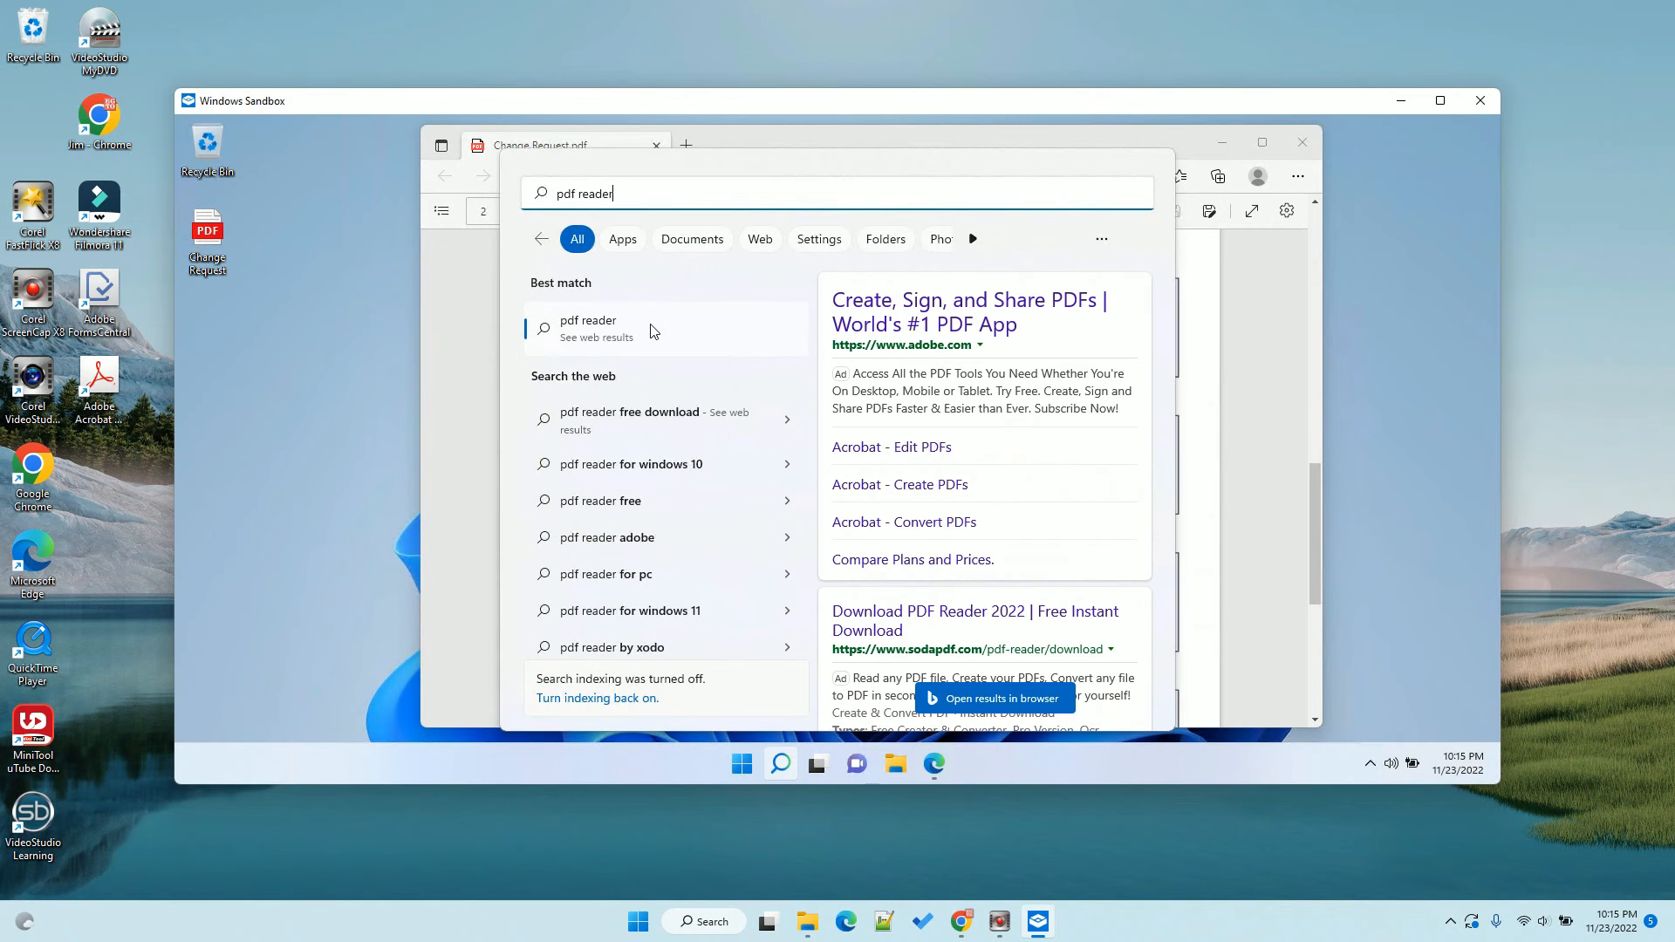
- Search the host computer for "pdf reader", then return to the beginning of the Change Request PDF in the sandbox
{"action": "left_click", "coordinate": [677, 923]}
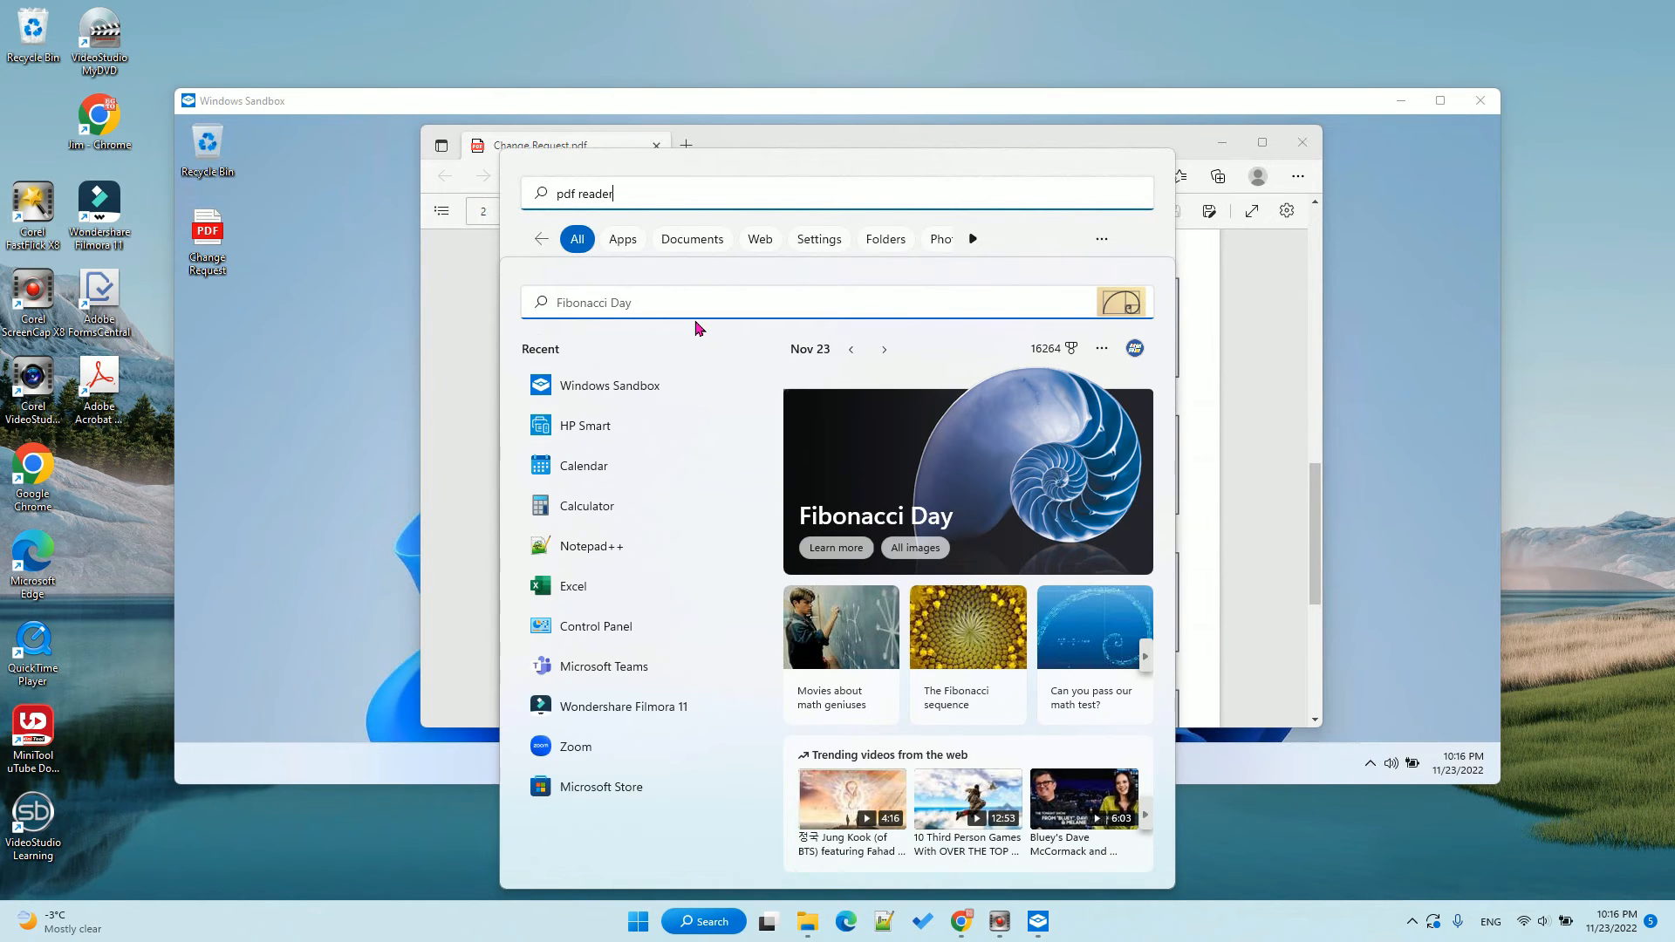
{"action": "type", "text": "pd"}
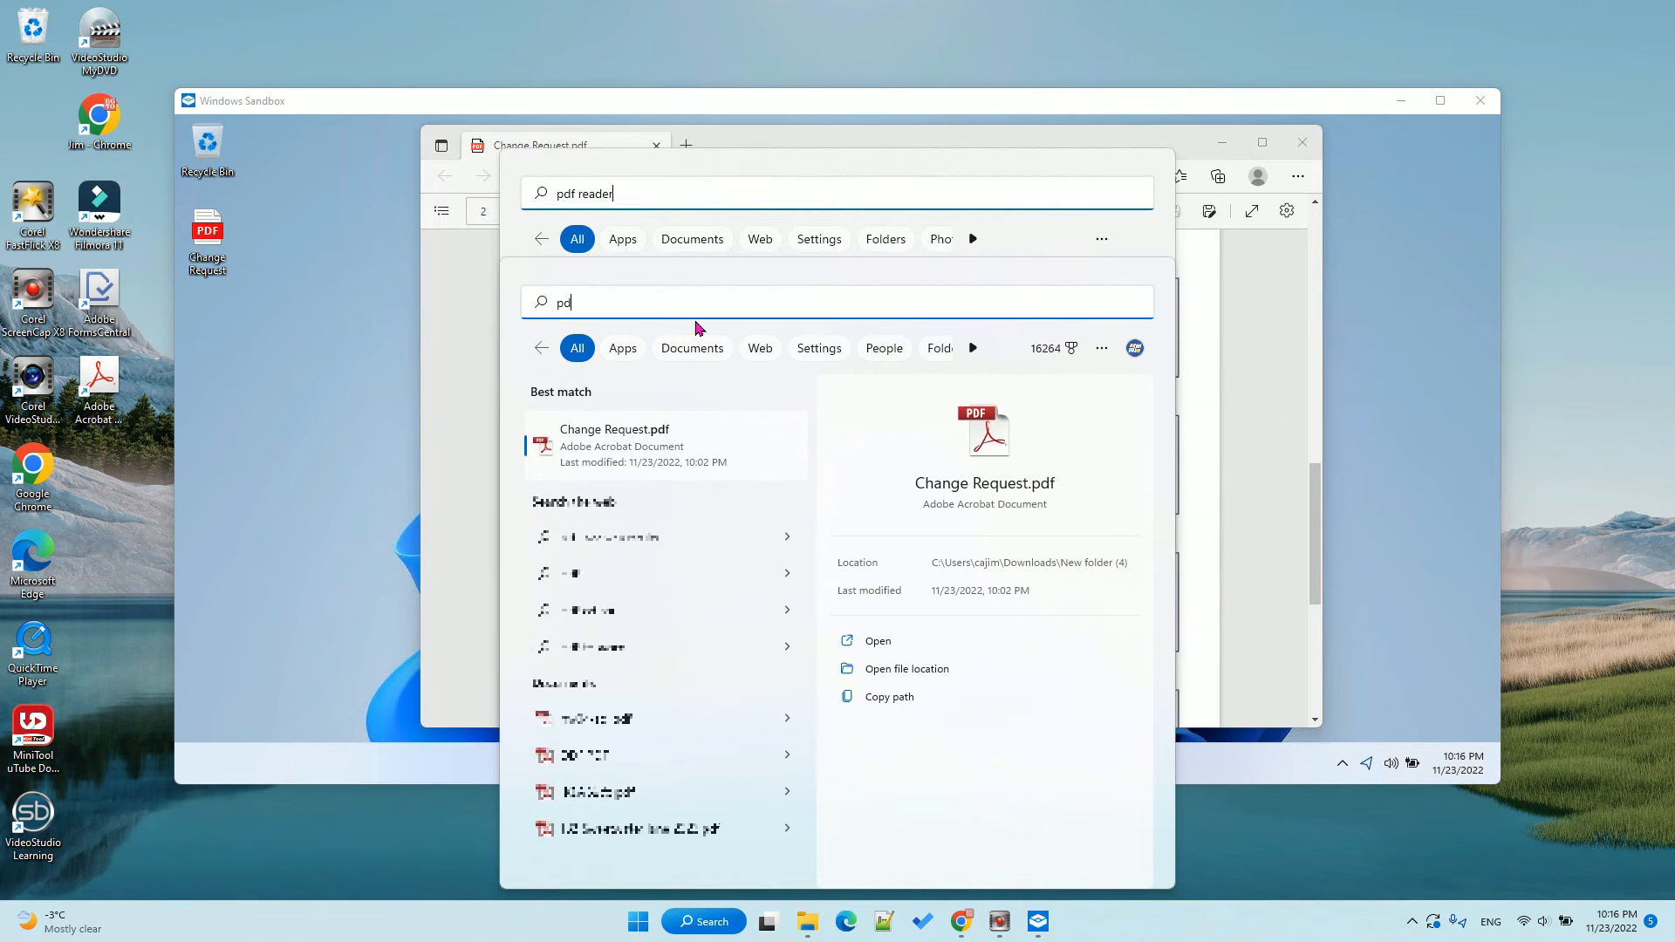
{"action": "type", "text": "f"}
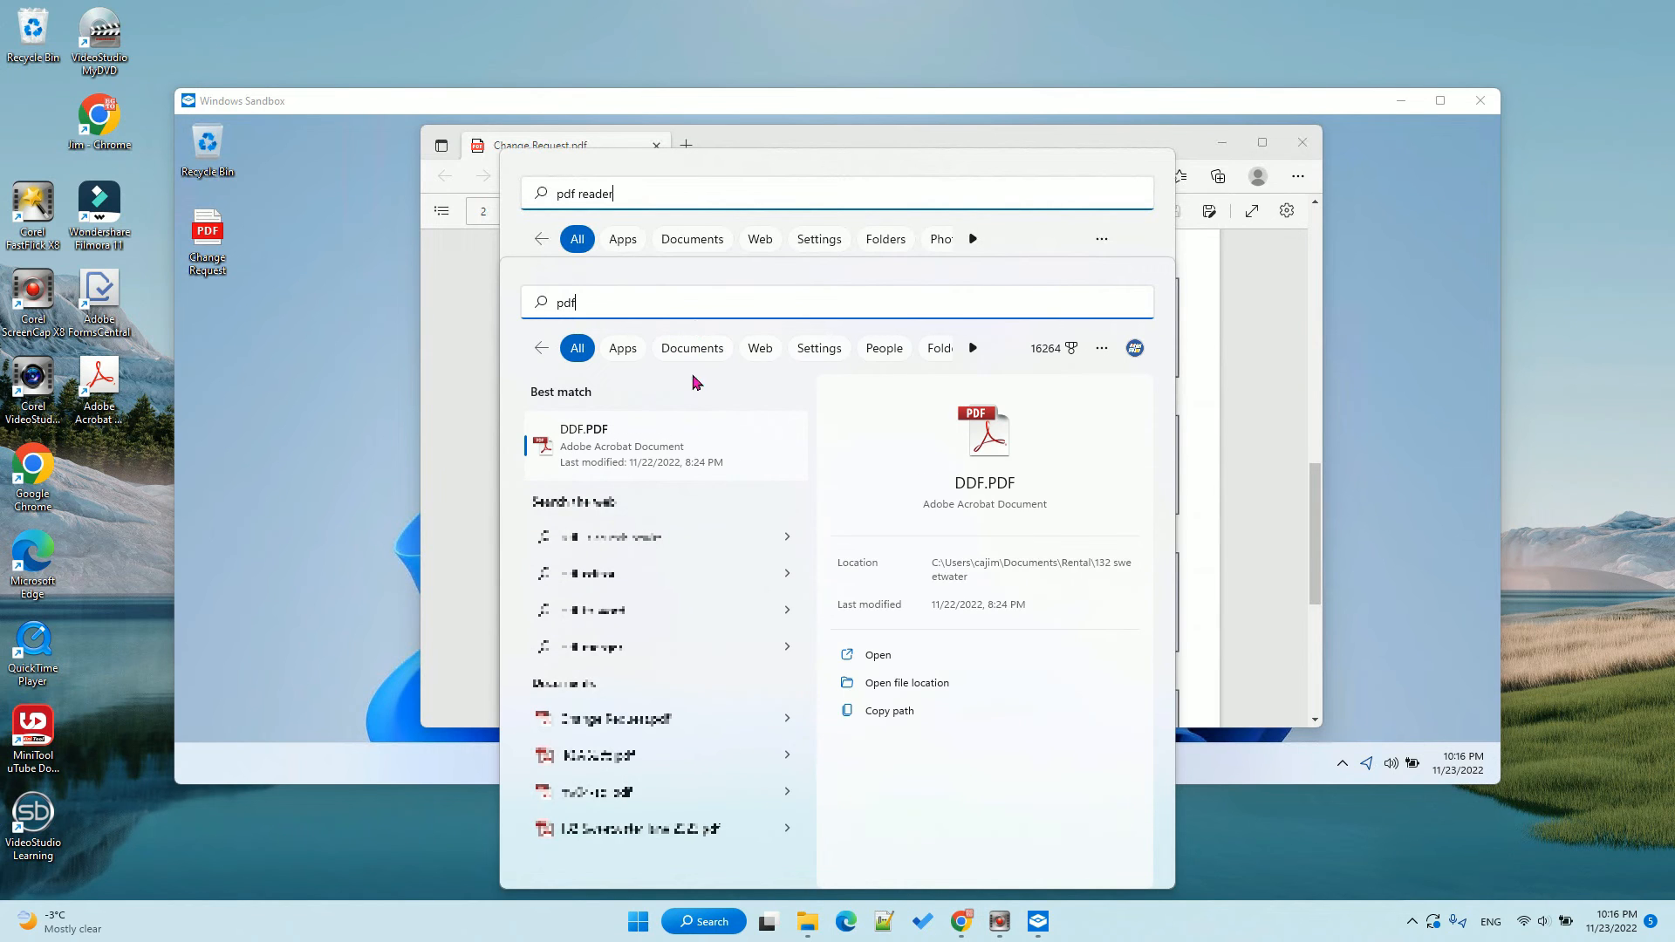
{"action": "type", "text": " reader"}
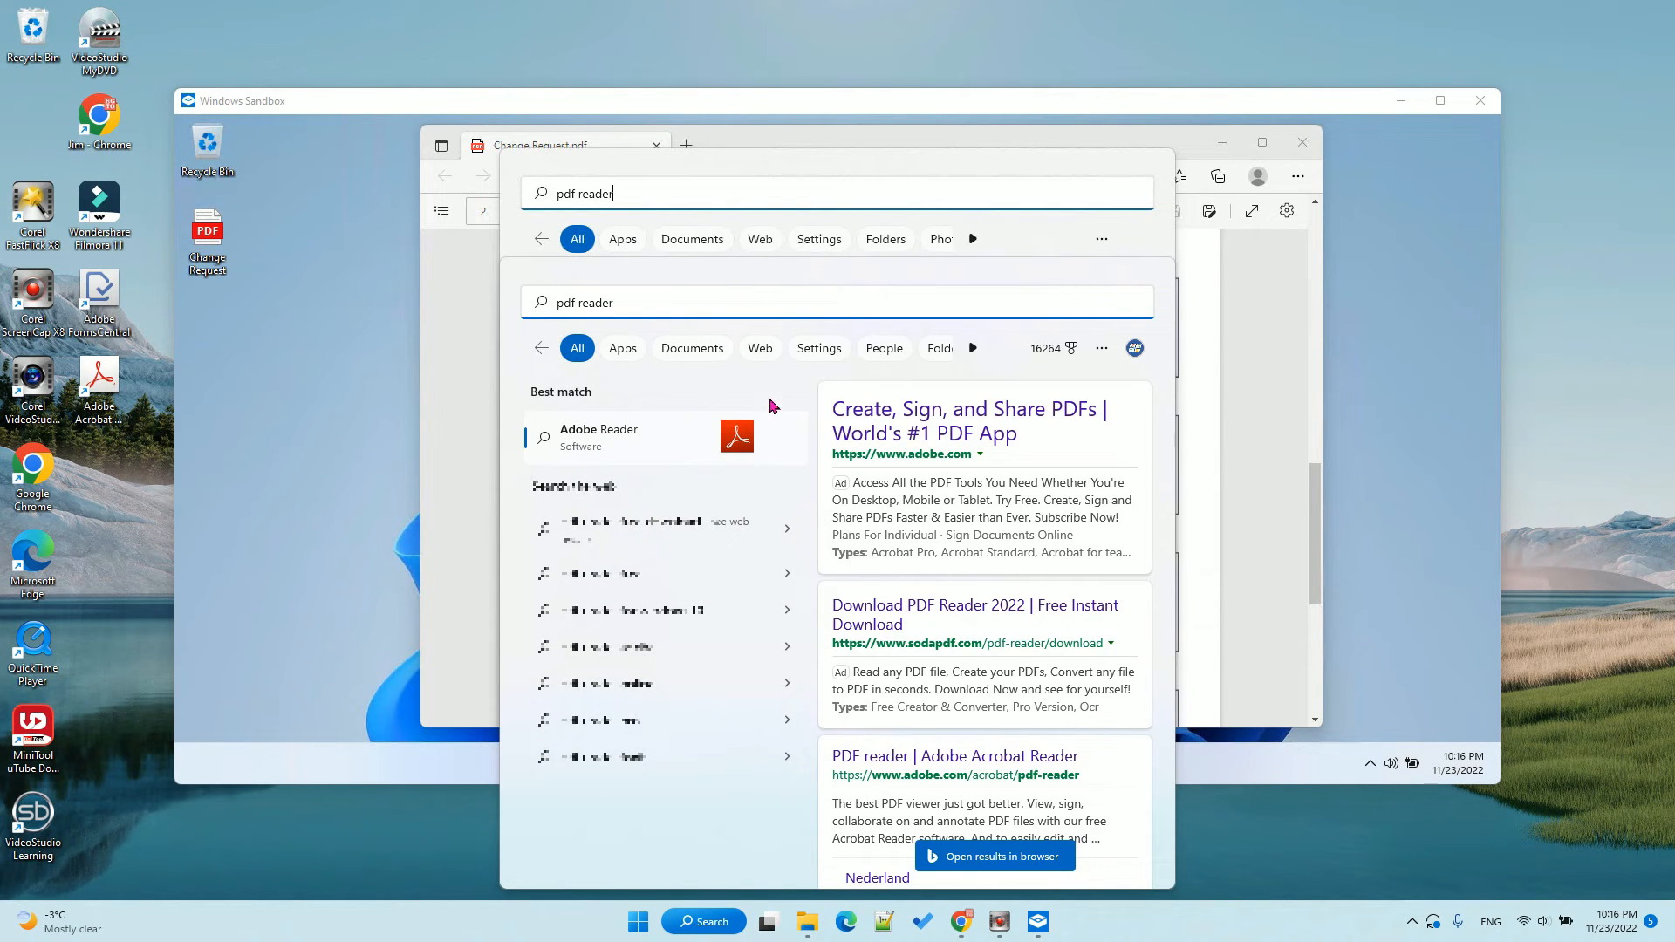
{"action": "left_click", "coordinate": [1279, 323]}
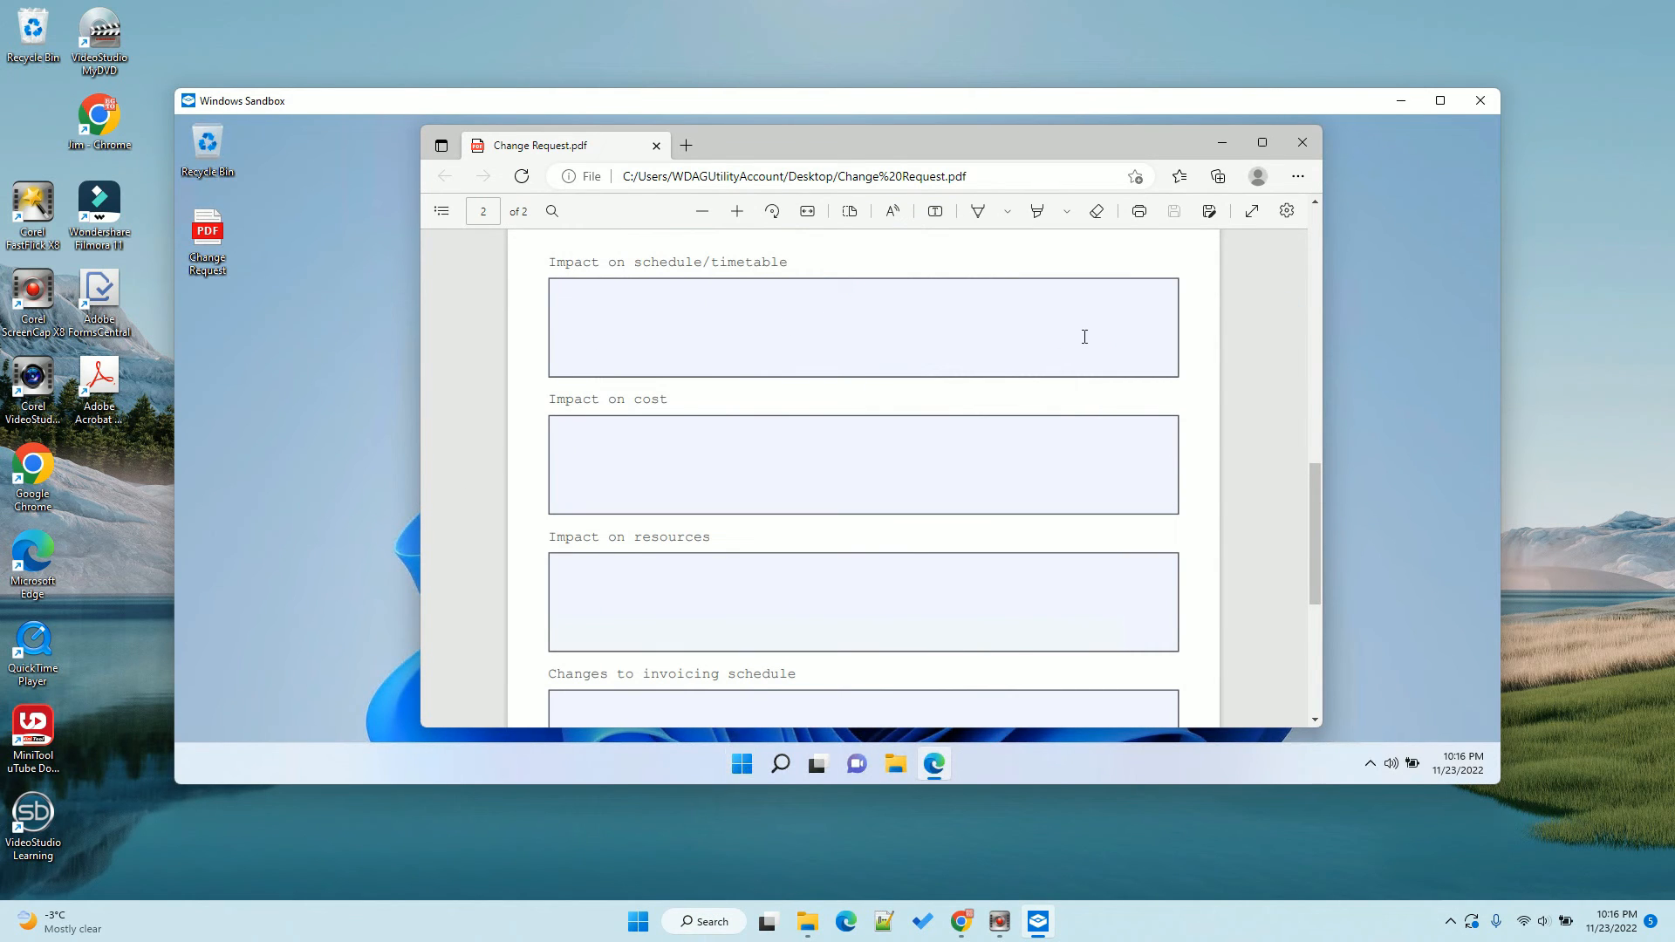
{"action": "scroll", "coordinate": [1051, 375], "scroll_direction": "up", "scroll_amount": 10}
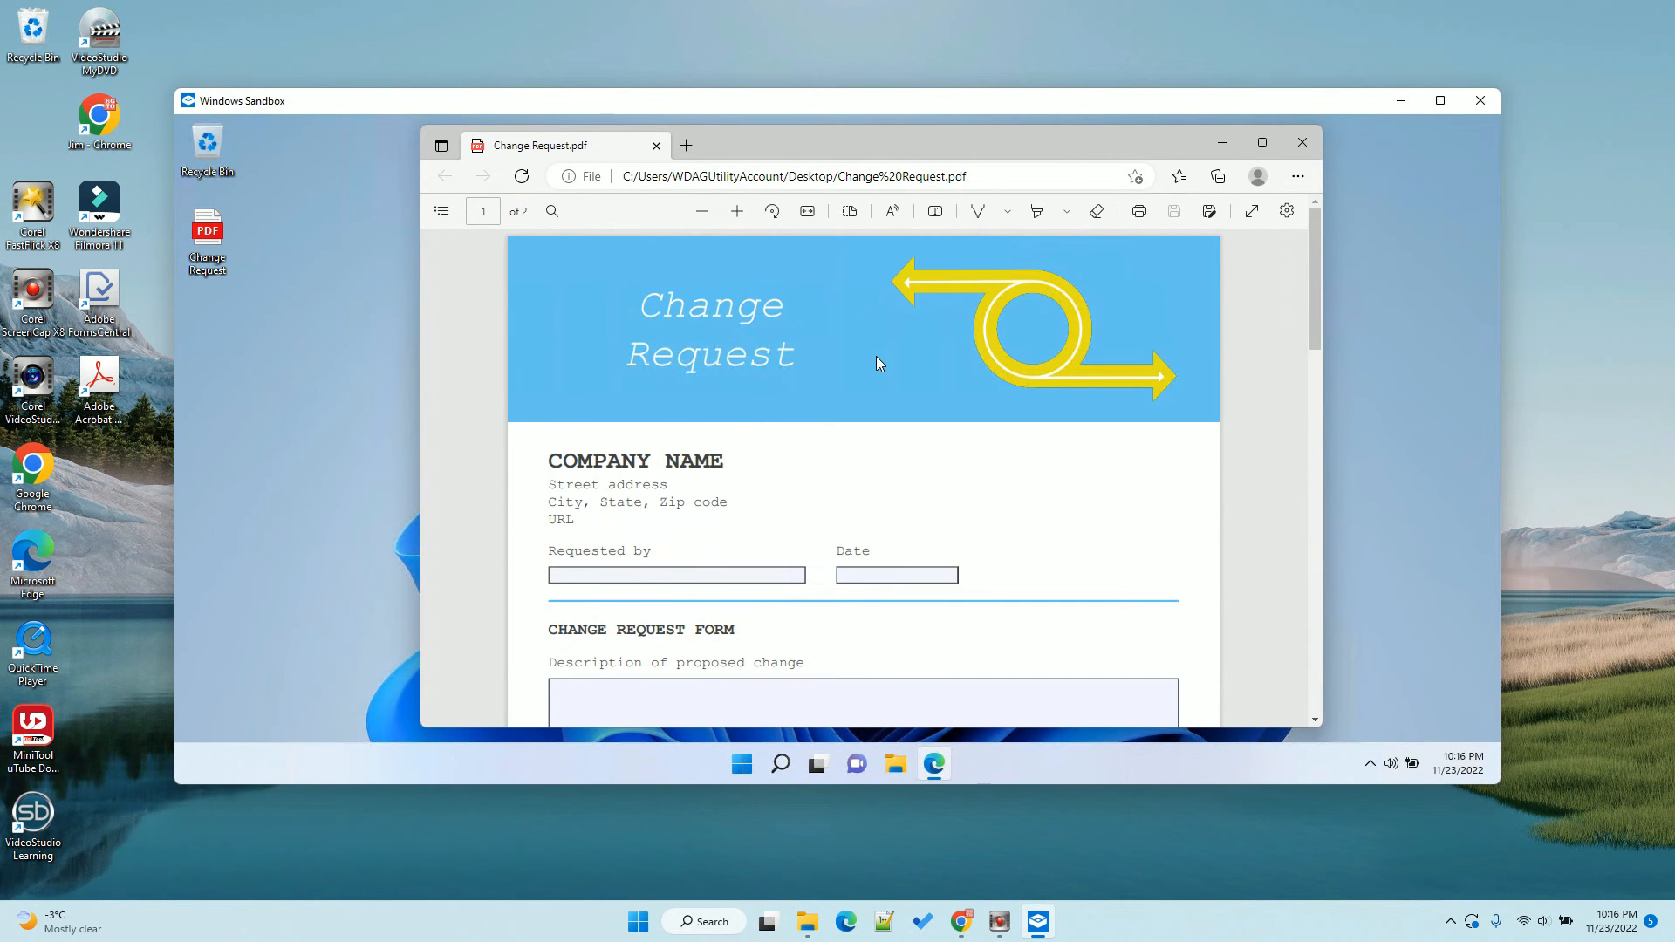
- Switch to Chrome, maximize the Microsoft Learn article on Windows Sandbox and examine its prerequisites for supported Windows editions
{"action": "left_click", "coordinate": [962, 919]}
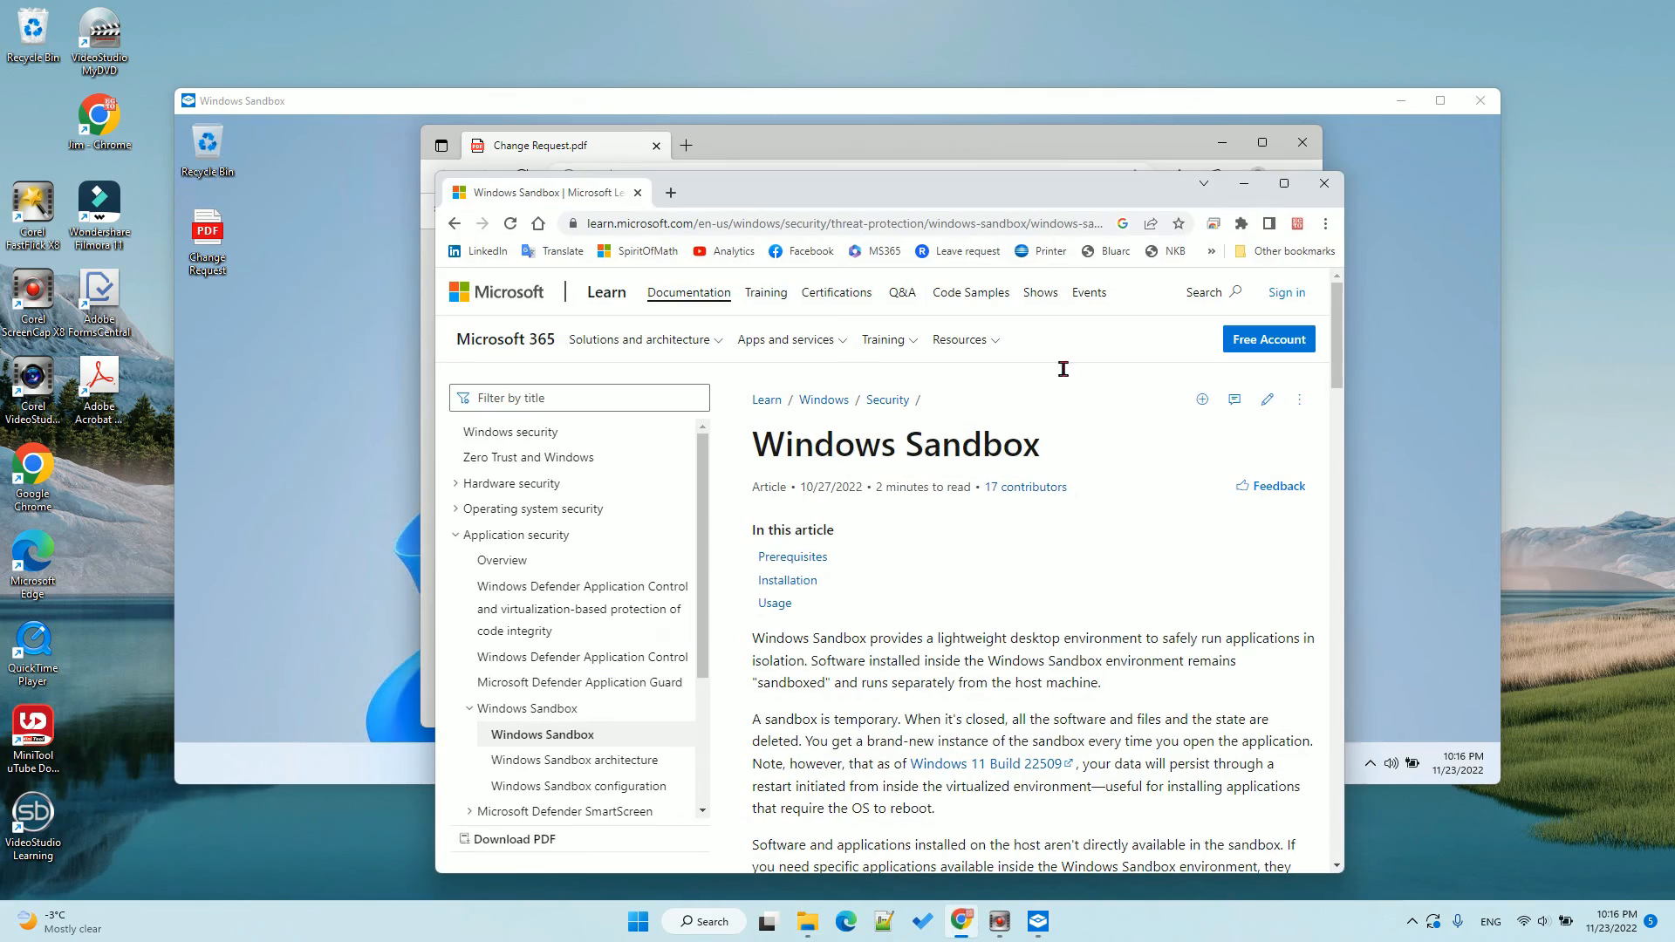
{"action": "left_click", "coordinate": [1283, 192]}
{"action": "scroll", "coordinate": [1054, 412], "scroll_direction": "down", "scroll_amount": 8}
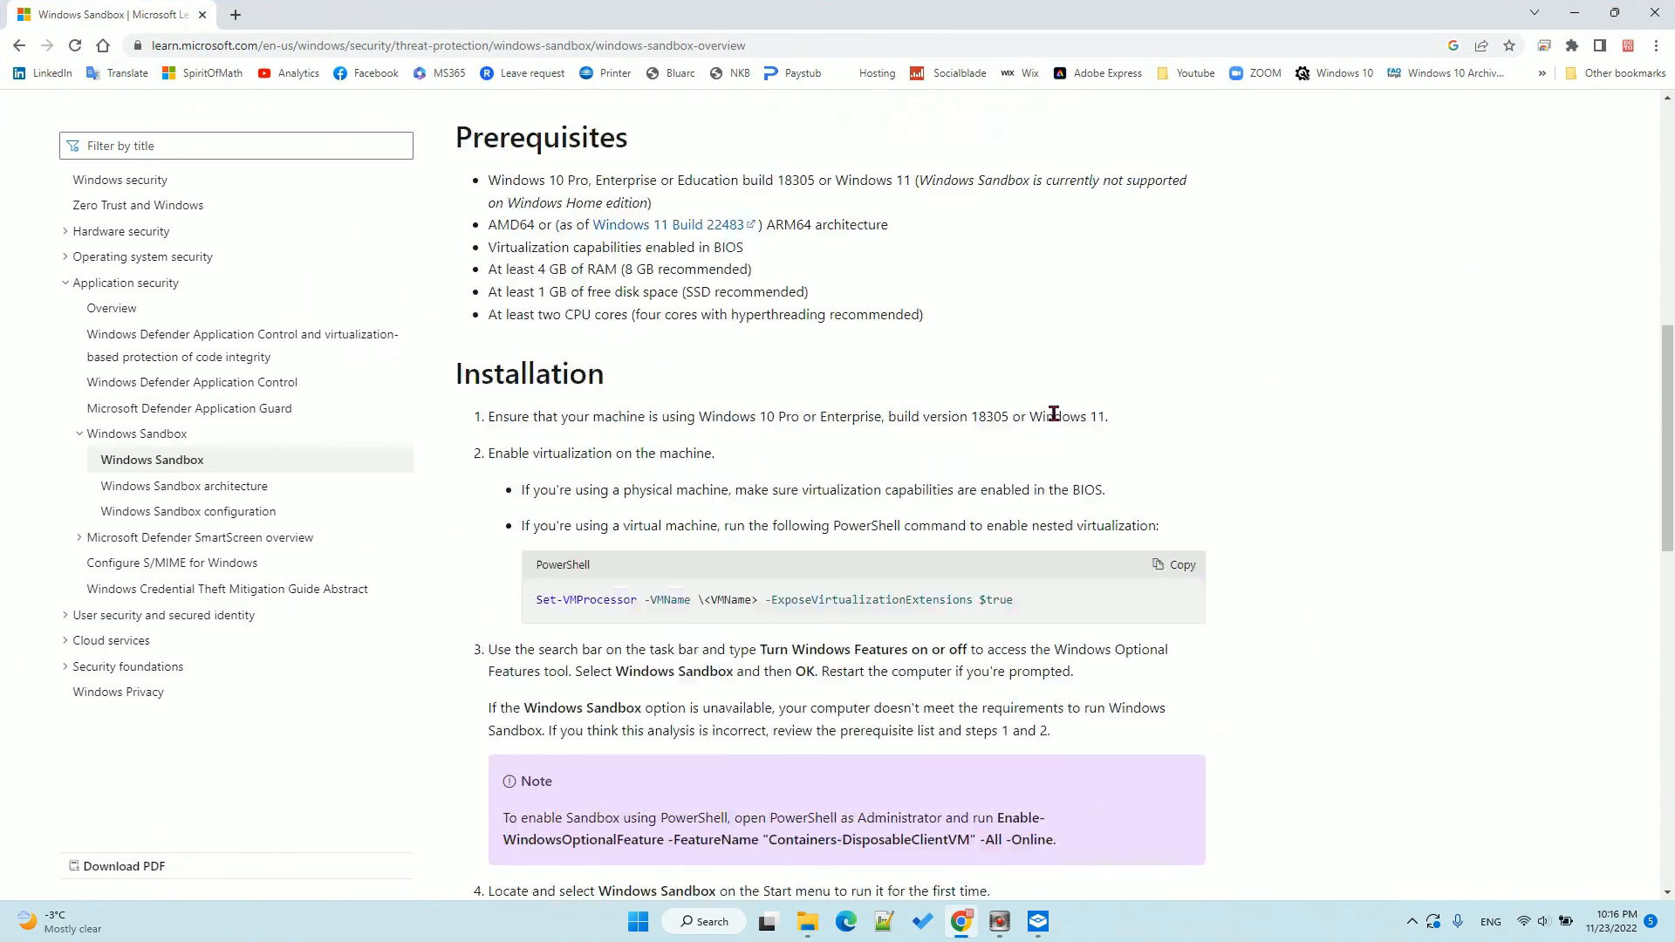
{"action": "scroll", "coordinate": [1054, 412], "scroll_direction": "down", "scroll_amount": 15}
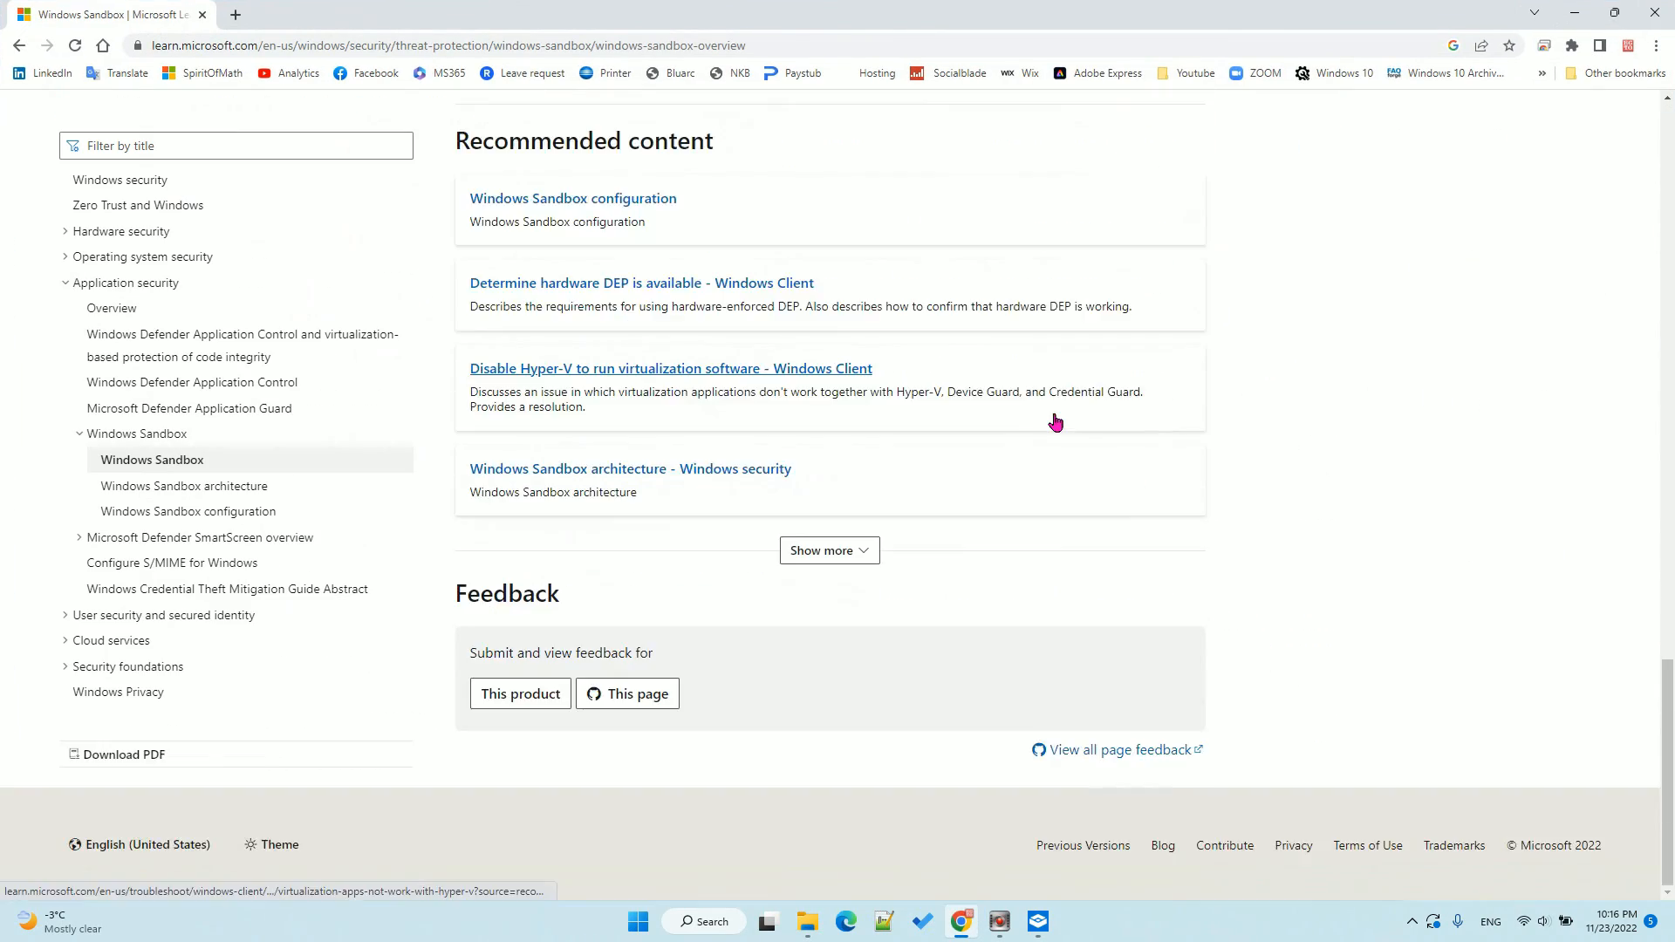
{"action": "scroll", "coordinate": [1054, 422], "scroll_direction": "up", "scroll_amount": 12}
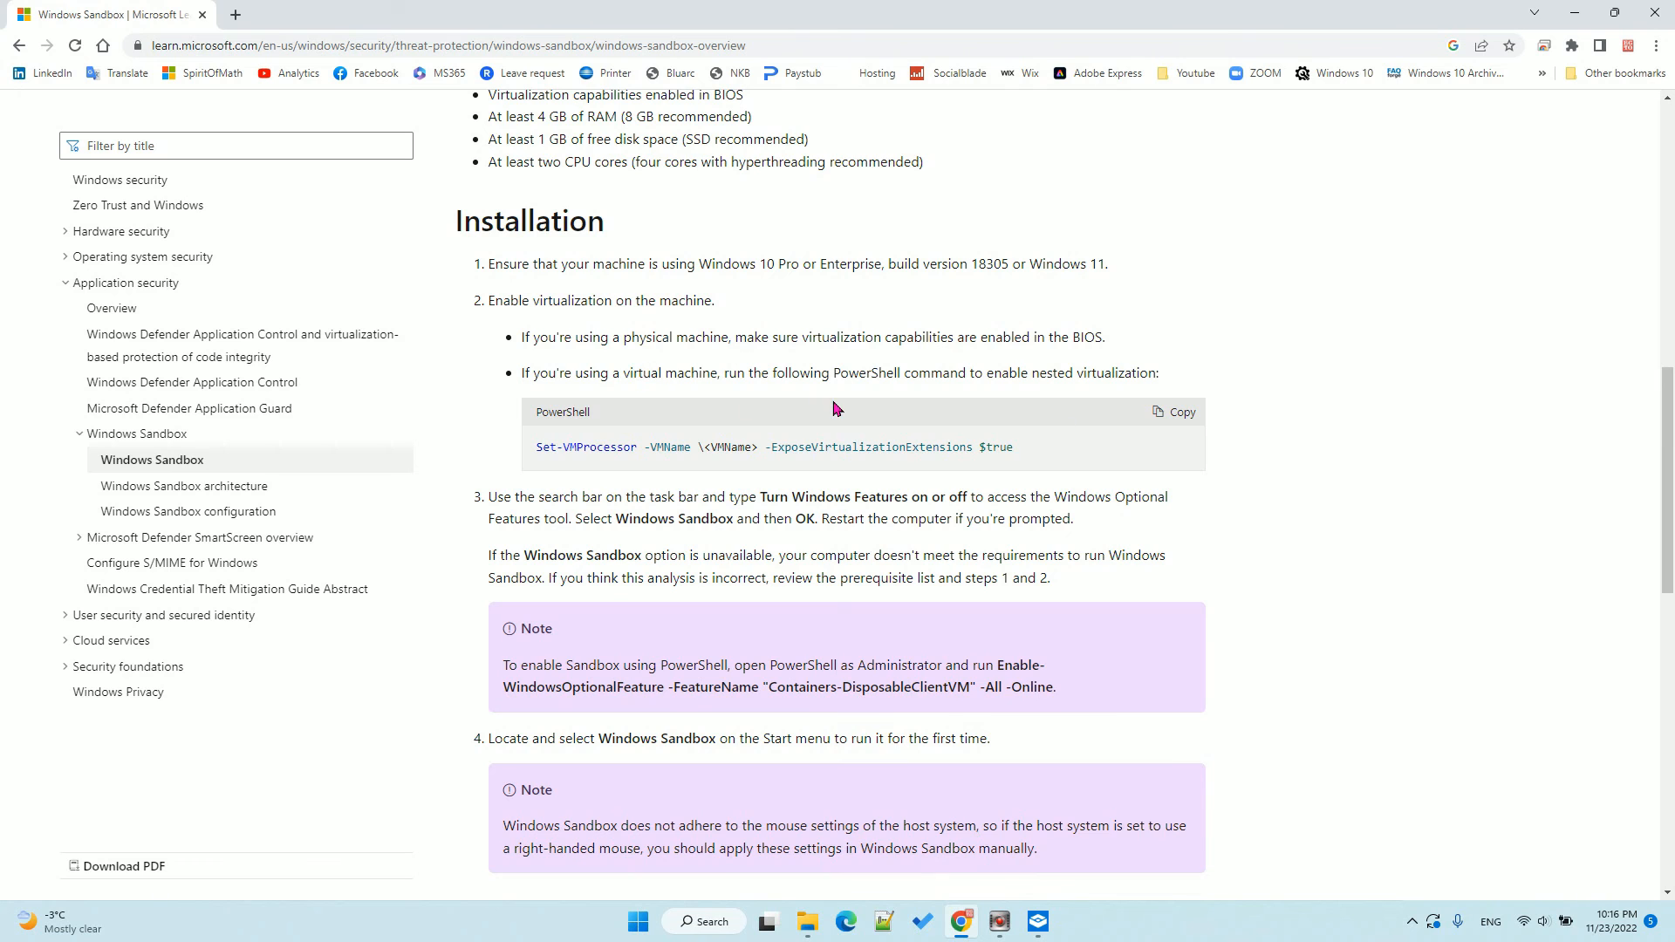
{"action": "scroll", "coordinate": [836, 408], "scroll_direction": "up", "scroll_amount": 4}
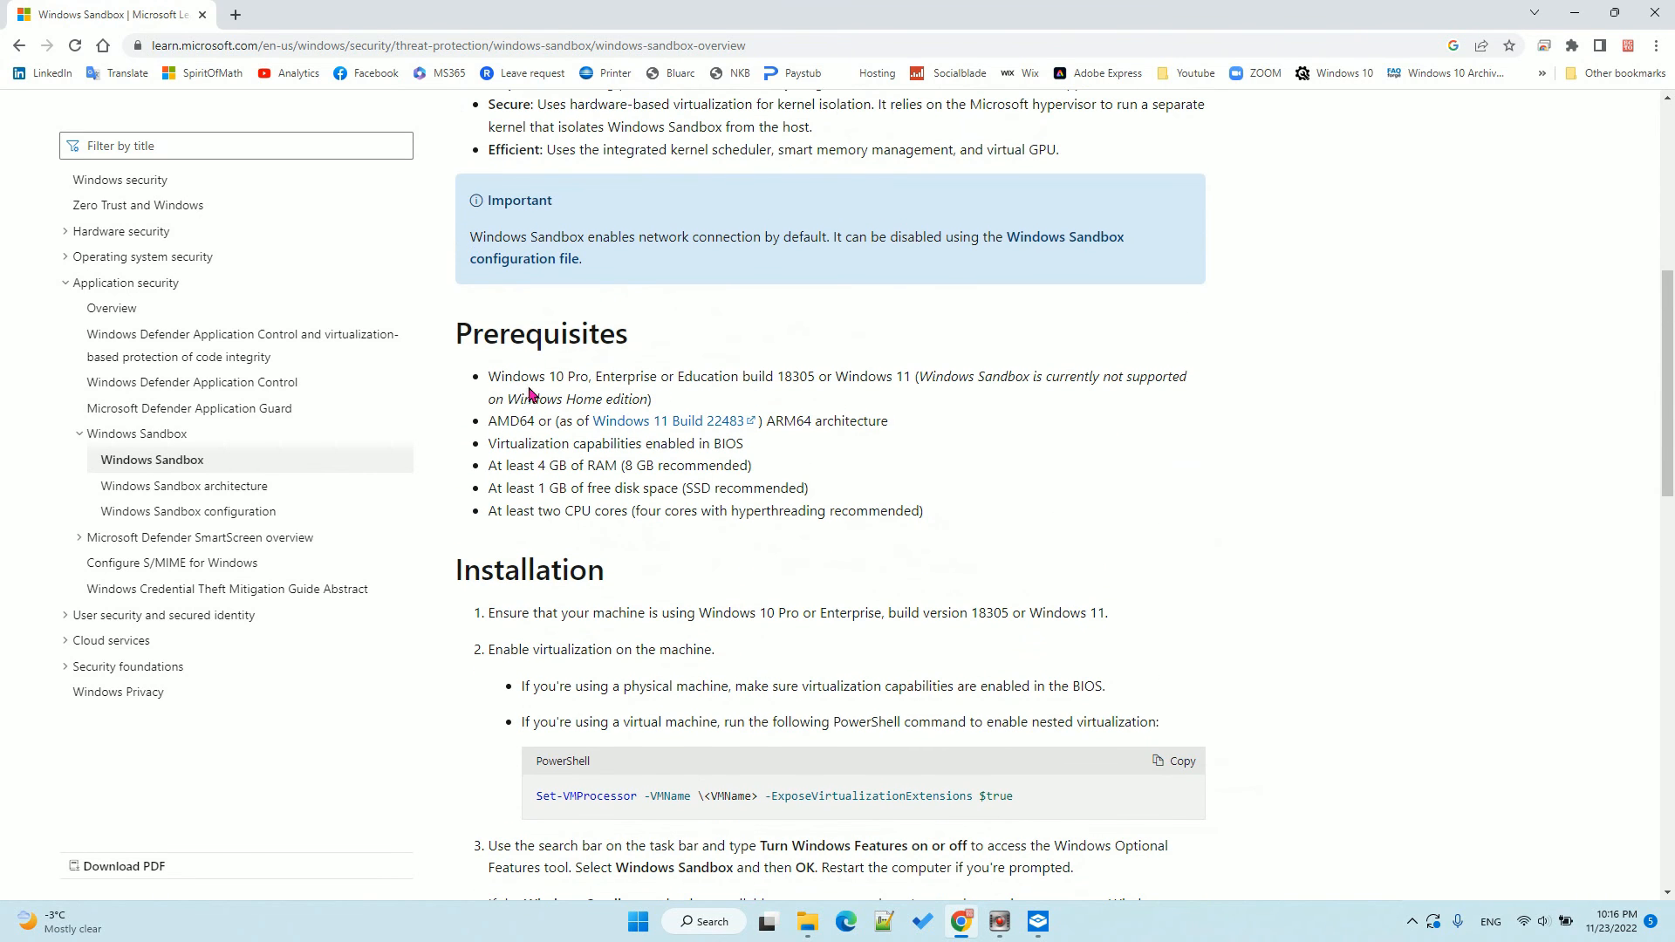
{"action": "left_click_drag", "start_coordinate": [493, 375], "coordinate": [603, 377]}
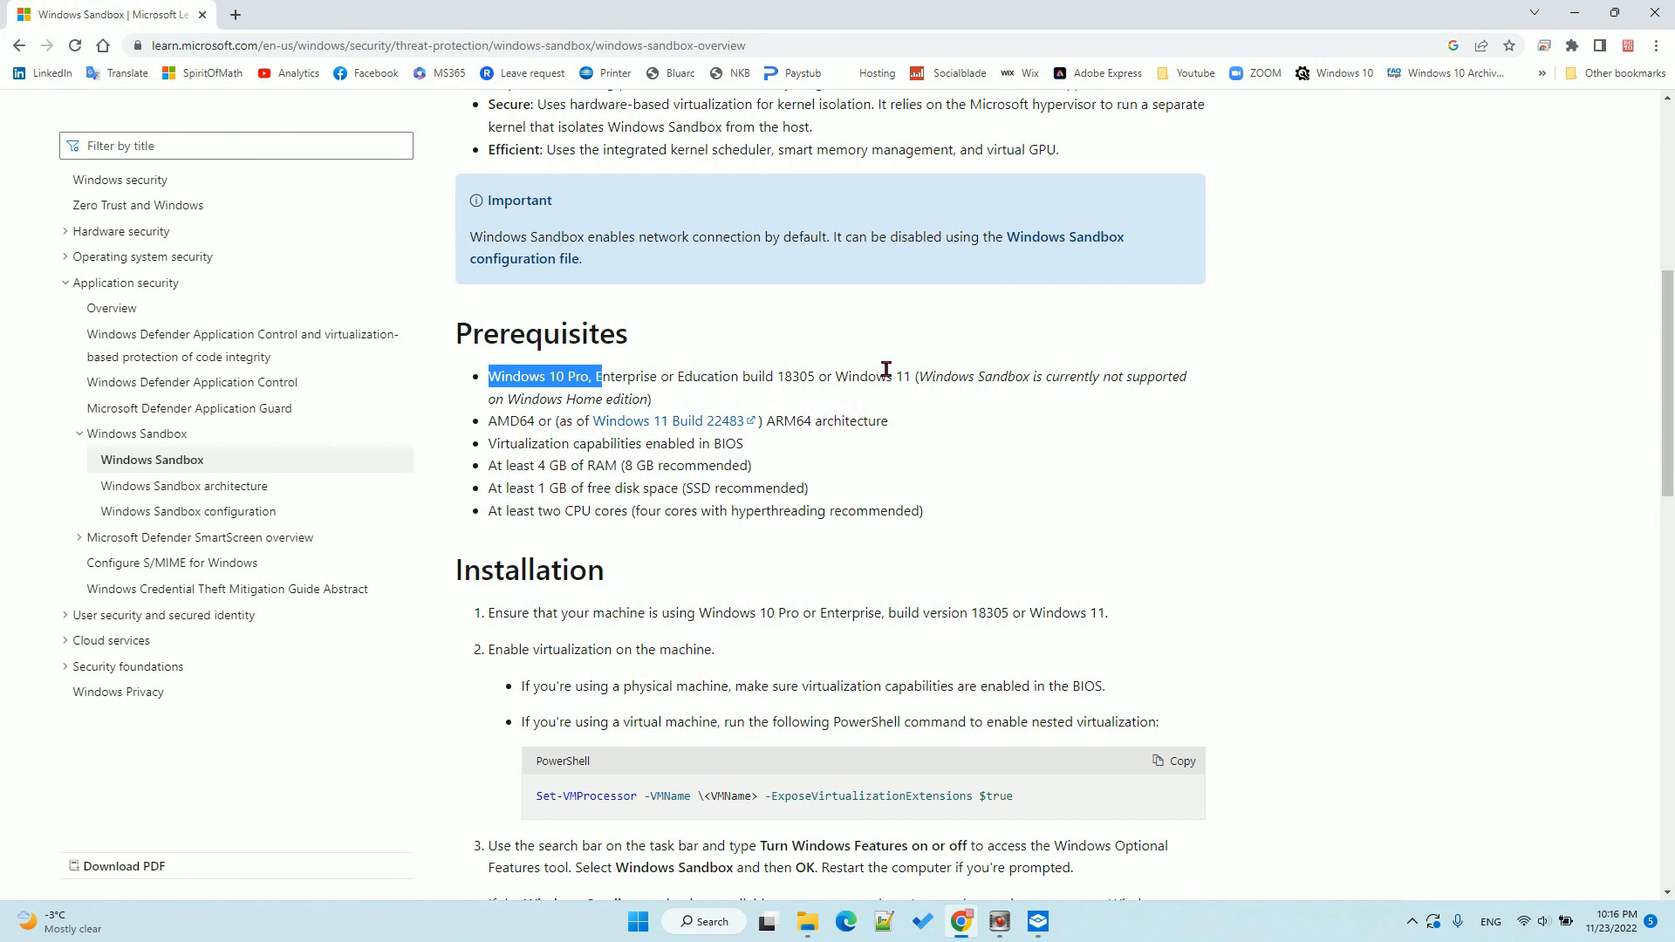
{"action": "left_click", "coordinate": [1013, 384]}
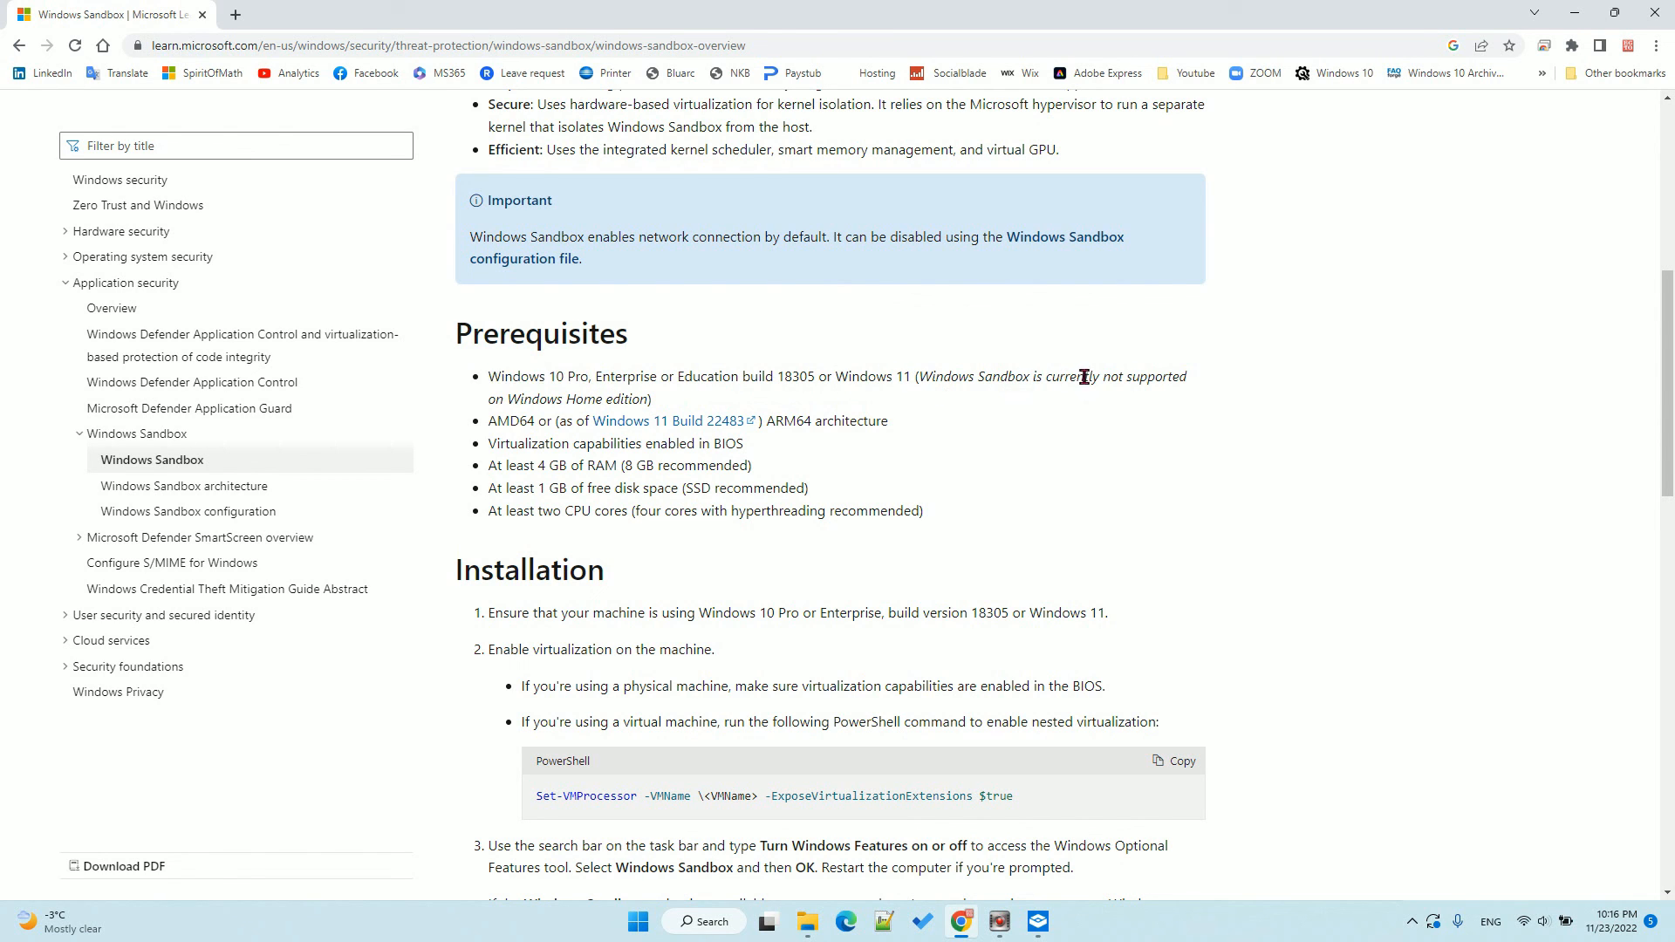